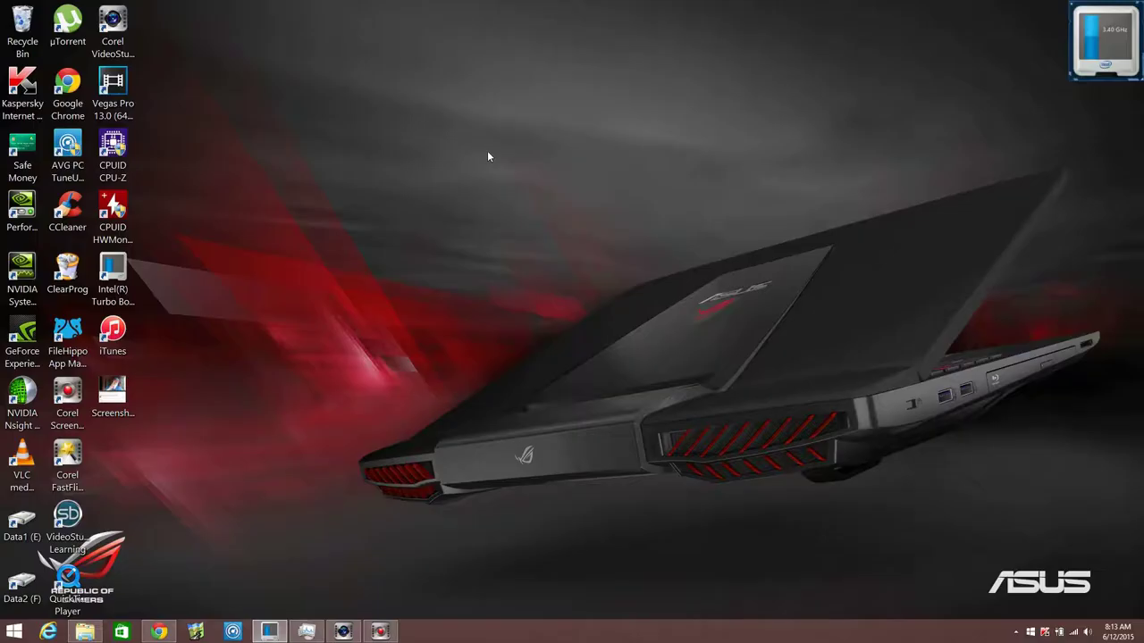
- Launch Vegas Pro and place GOPR4687.MP4 from Gopro 4 > 10 at the timeline start
{"action": "double_click", "coordinate": [117, 85]}
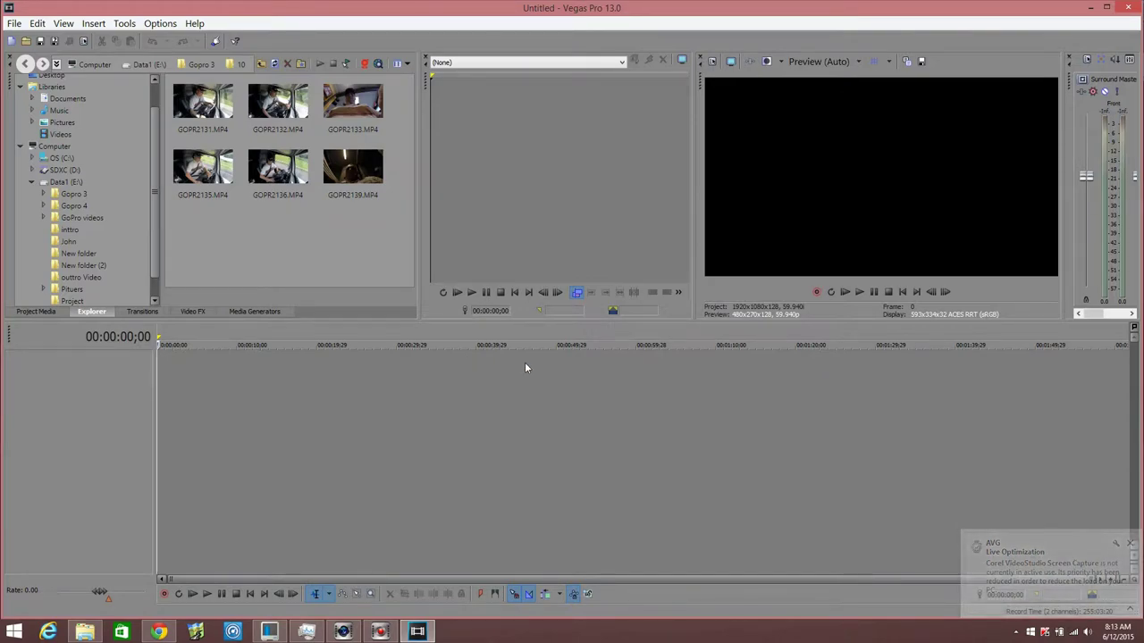
{"action": "double_click", "coordinate": [75, 207]}
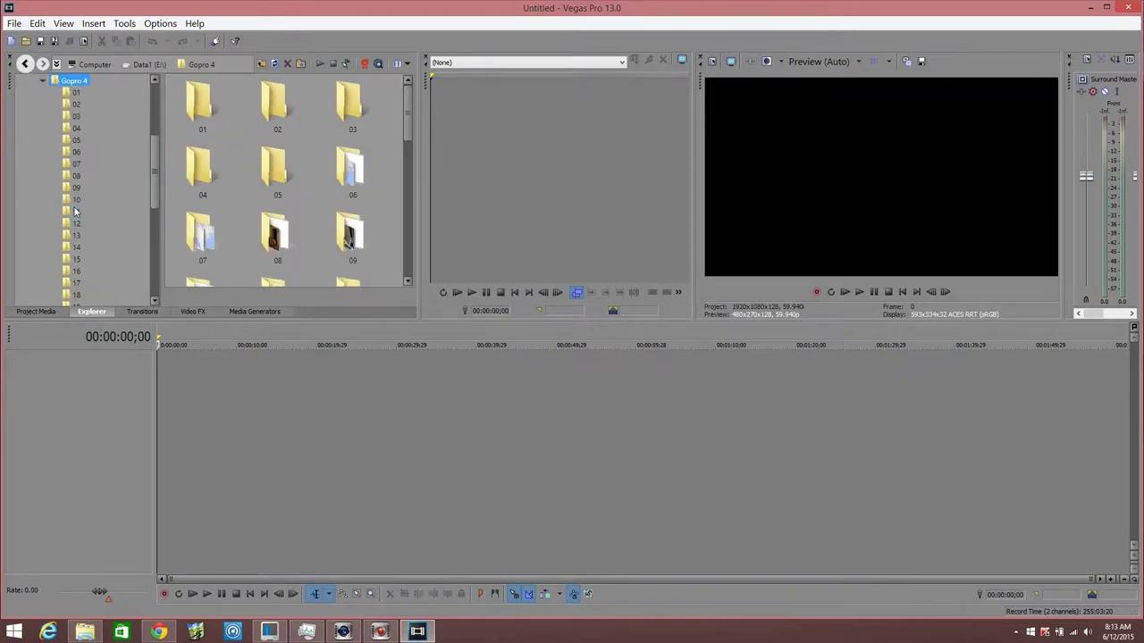
{"action": "left_click", "coordinate": [77, 202]}
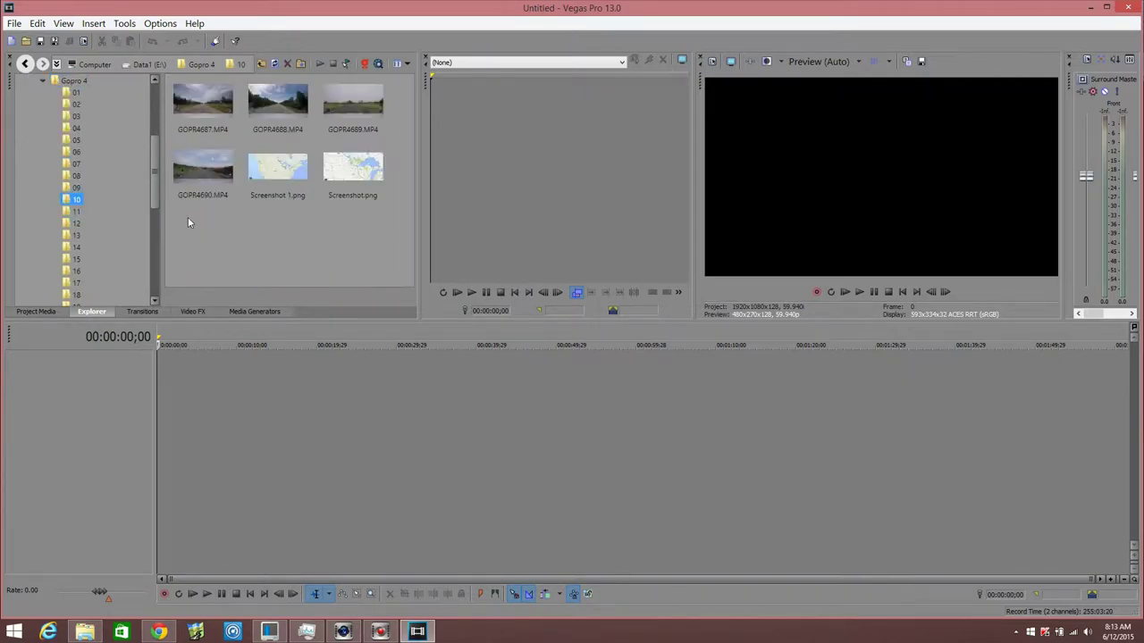
{"action": "left_click_drag", "start_coordinate": [200, 104], "coordinate": [159, 391]}
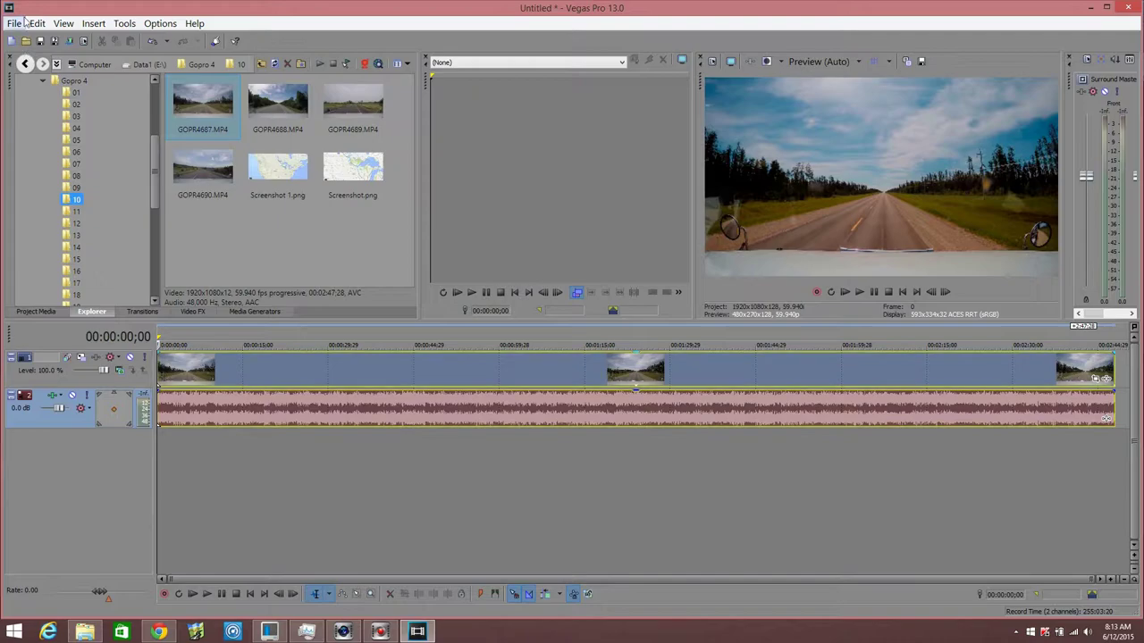
{"action": "left_click", "coordinate": [14, 23]}
- In Project Properties, set View transform to Off and apply, keeping Best quality and 59.940 fps
{"action": "left_click", "coordinate": [37, 318]}
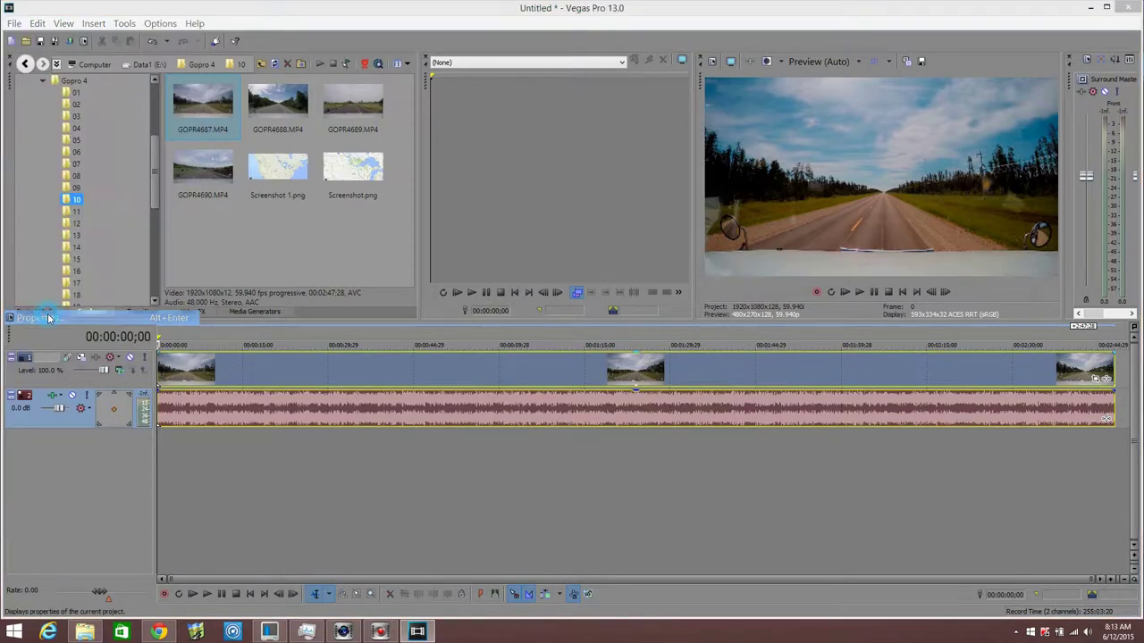
{"action": "left_click", "coordinate": [562, 302]}
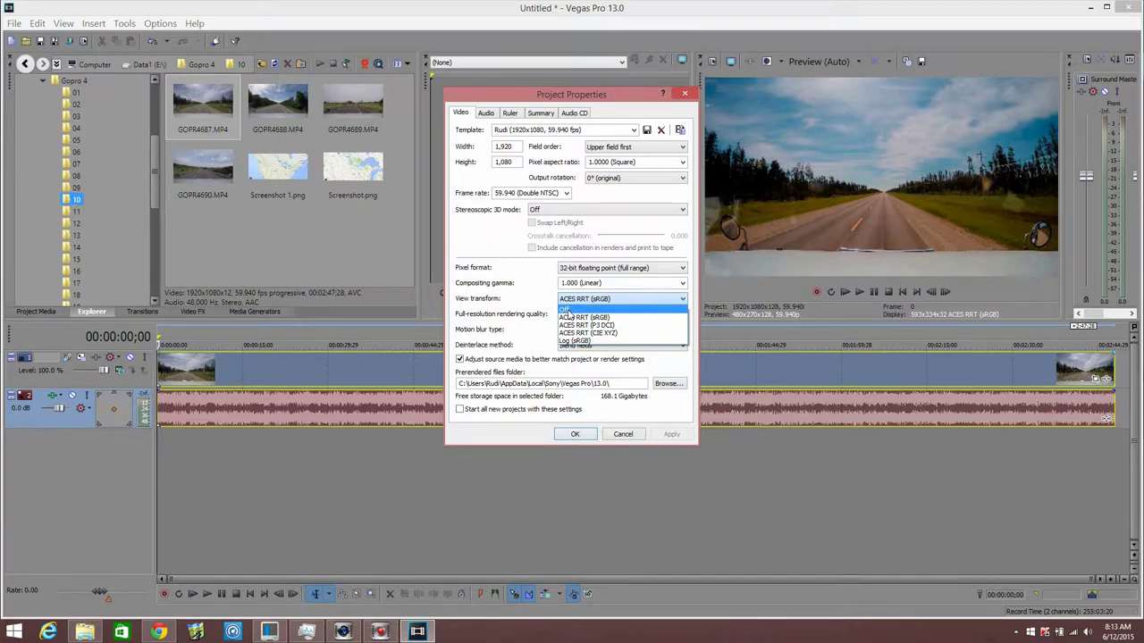
{"action": "left_click", "coordinate": [566, 309]}
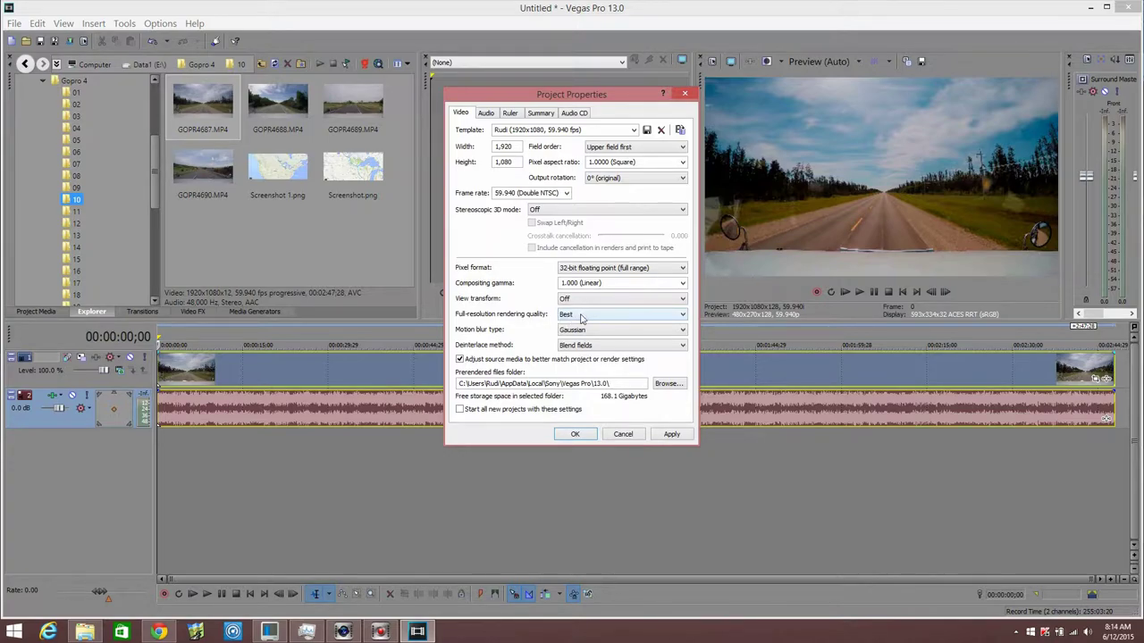
{"action": "left_click", "coordinate": [577, 317]}
{"action": "left_click", "coordinate": [581, 318]}
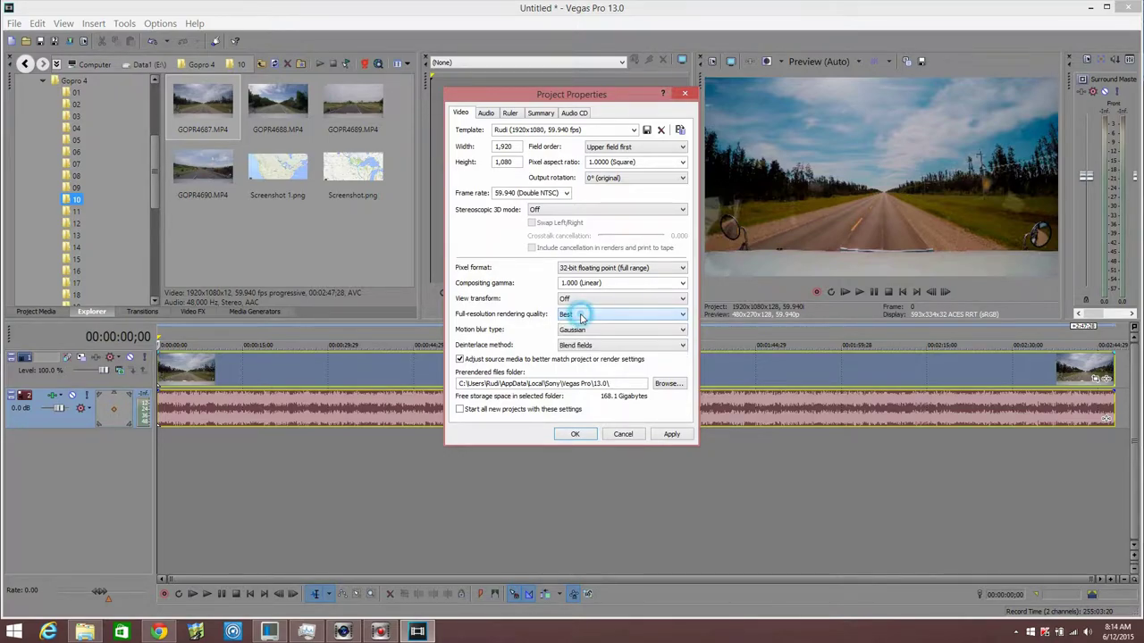
{"action": "left_click", "coordinate": [673, 434]}
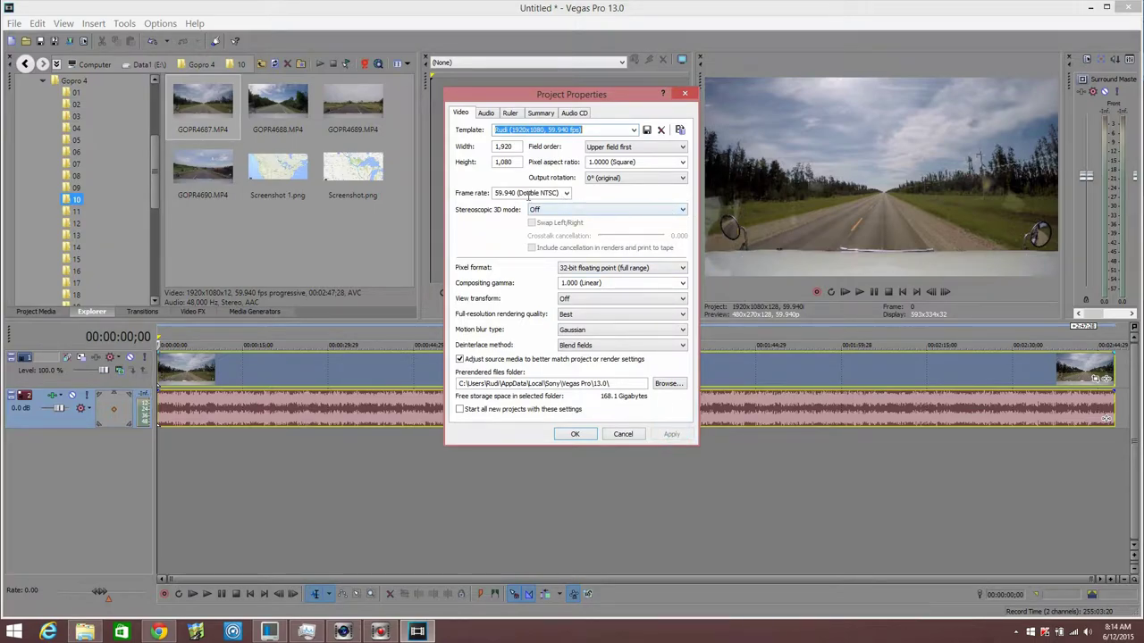
{"action": "left_click", "coordinate": [566, 194]}
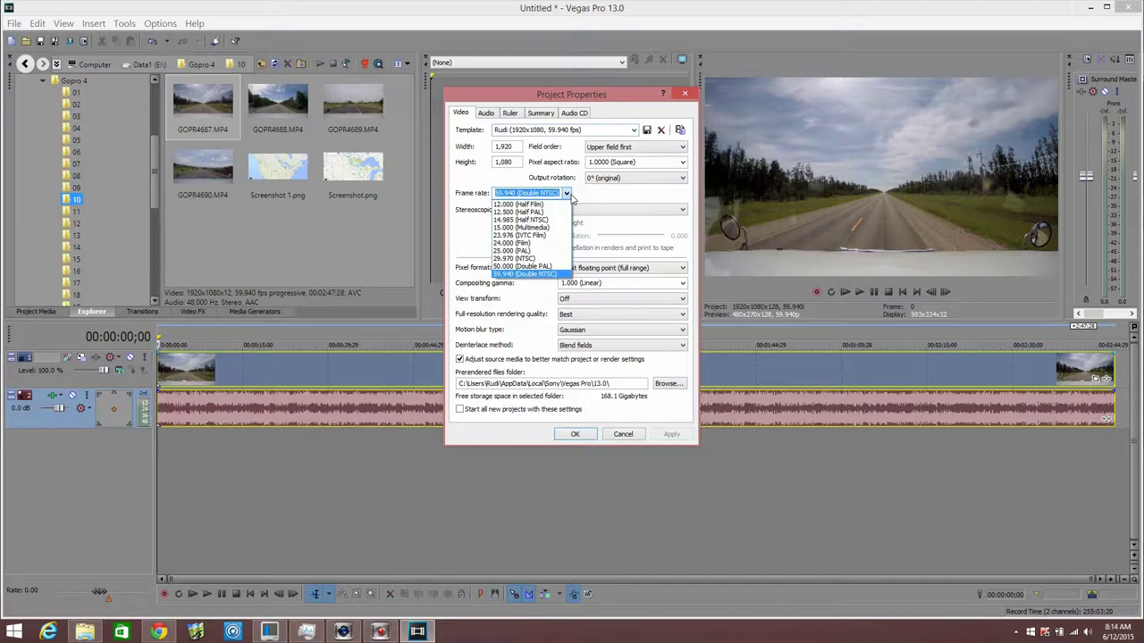
{"action": "left_click", "coordinate": [583, 191]}
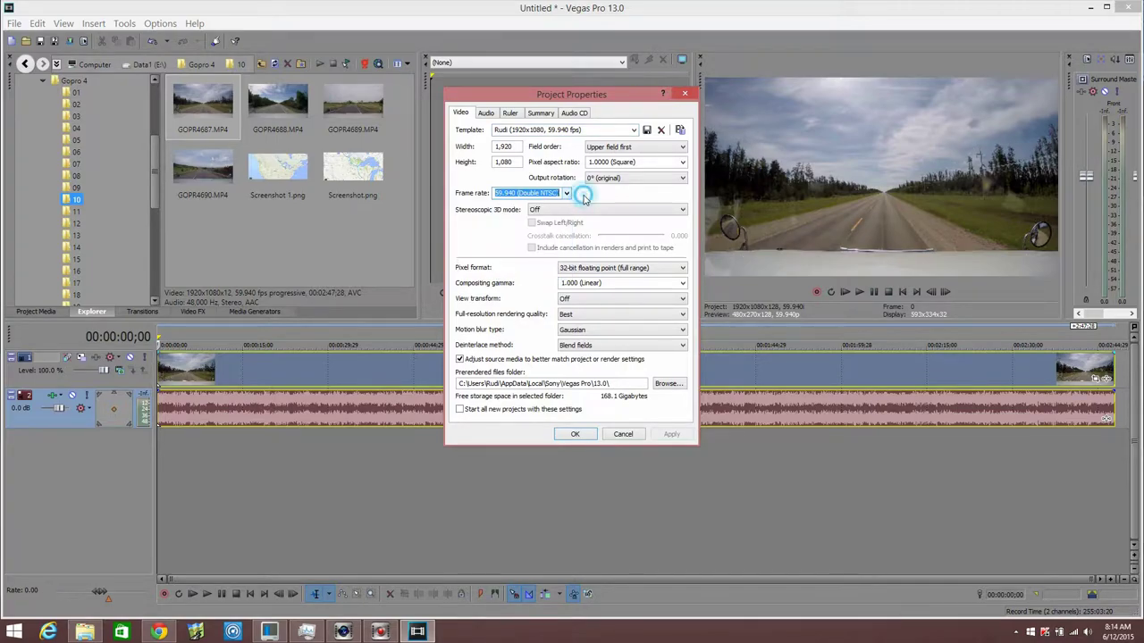
{"action": "left_click", "coordinate": [635, 129]}
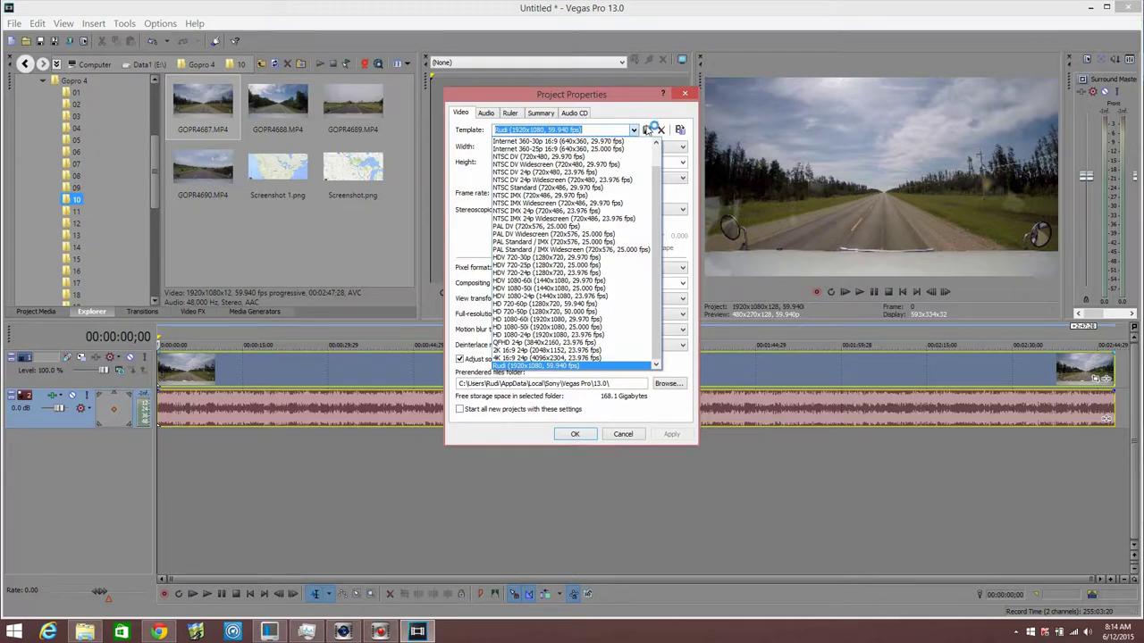
{"action": "left_click", "coordinate": [631, 114]}
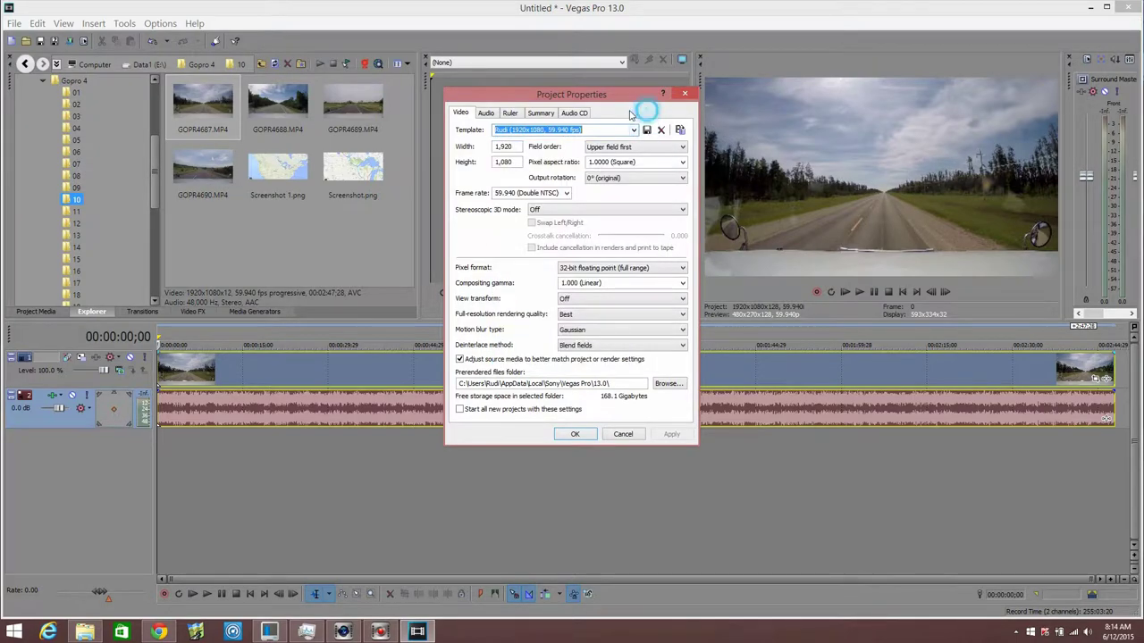
- Check the audio master bus mode stays 5.1 Surround and close Project Properties
{"action": "left_click", "coordinate": [485, 113]}
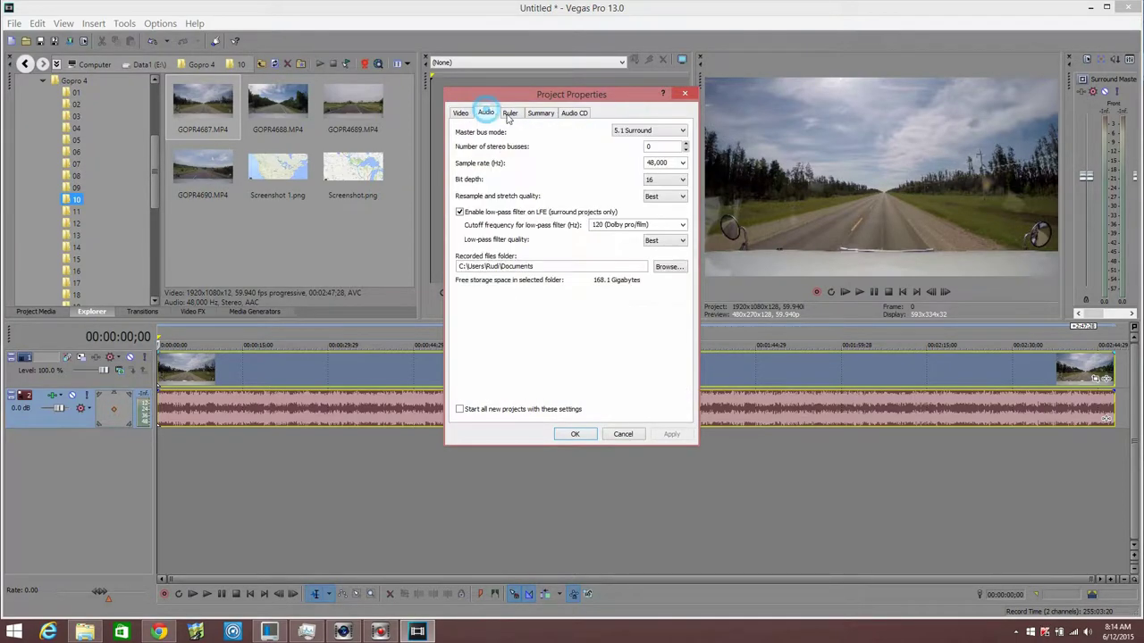
{"action": "left_click", "coordinate": [637, 132]}
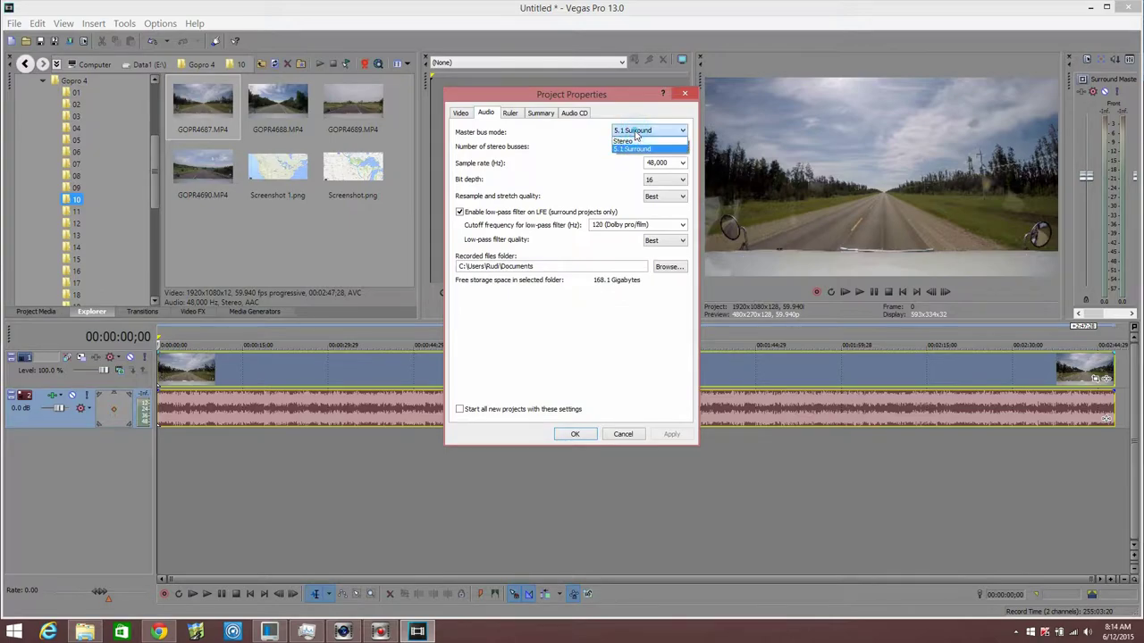
{"action": "left_click", "coordinate": [621, 152]}
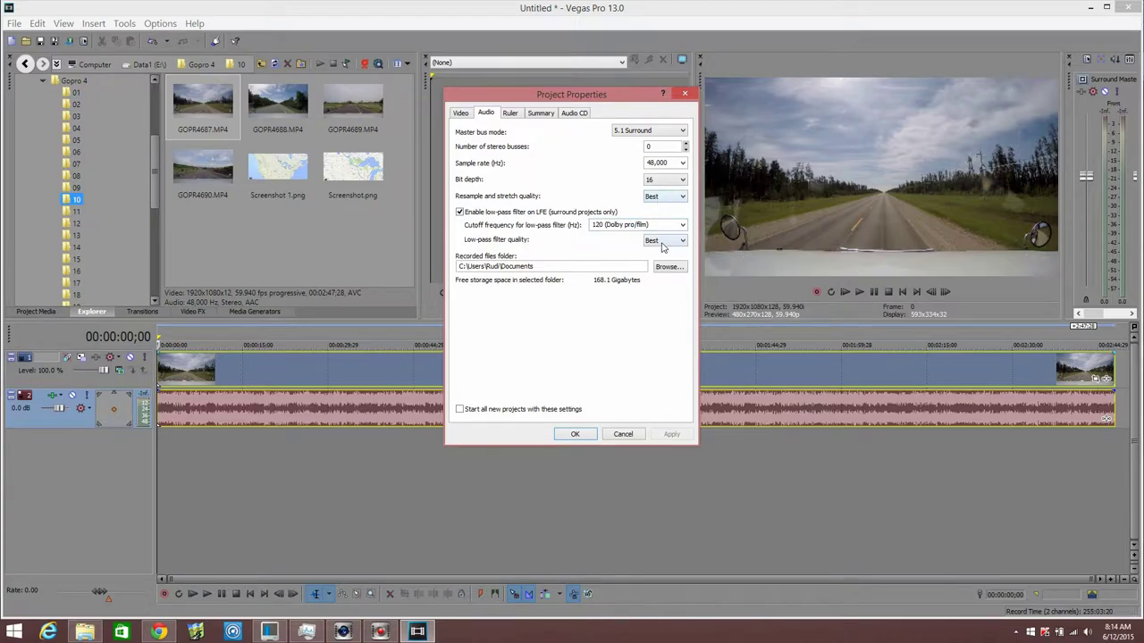
{"action": "left_click", "coordinate": [622, 436]}
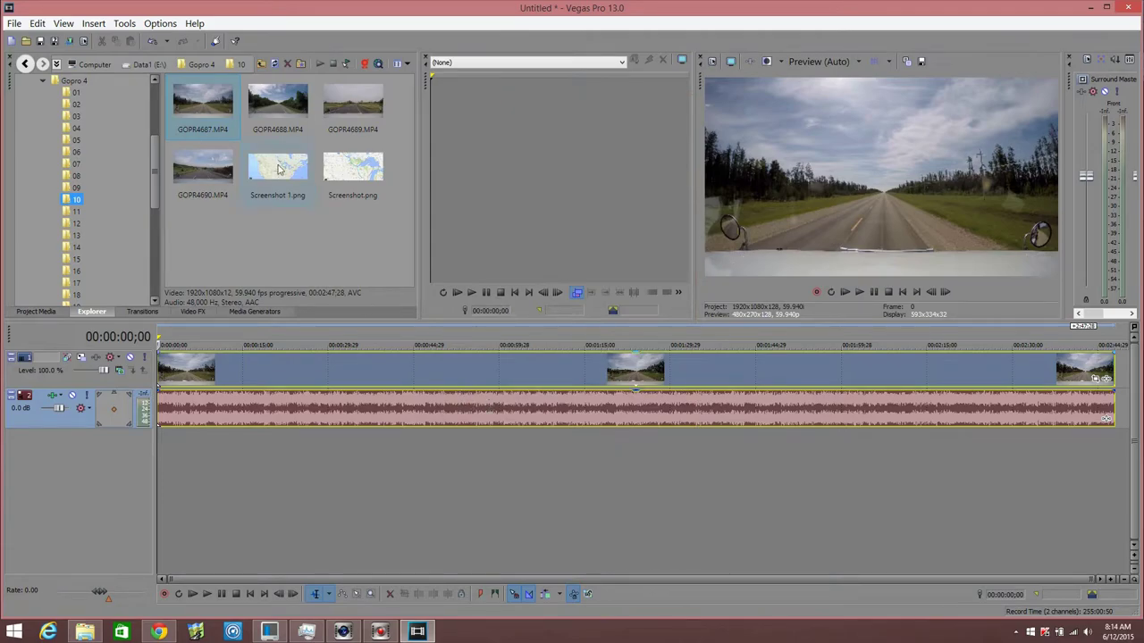
- Add cab clip GOPR2131.MP4 from Gopro 3 > 10 on new tracks, aligned at 00:00:00
{"action": "left_click_drag", "start_coordinate": [152, 197], "coordinate": [152, 131]}
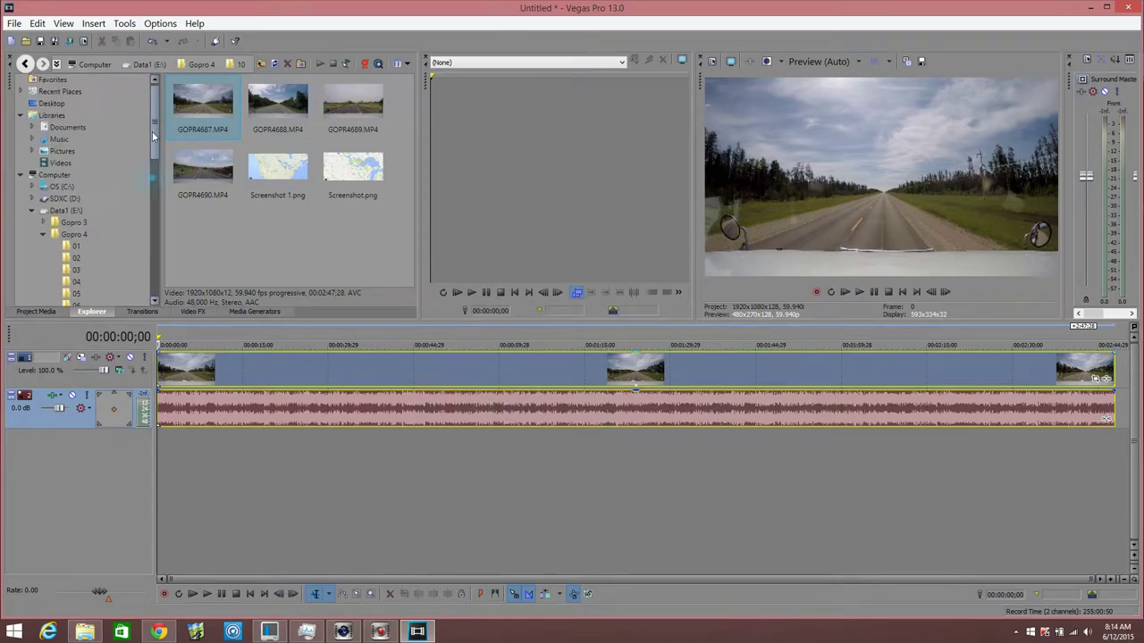
{"action": "left_click", "coordinate": [74, 222]}
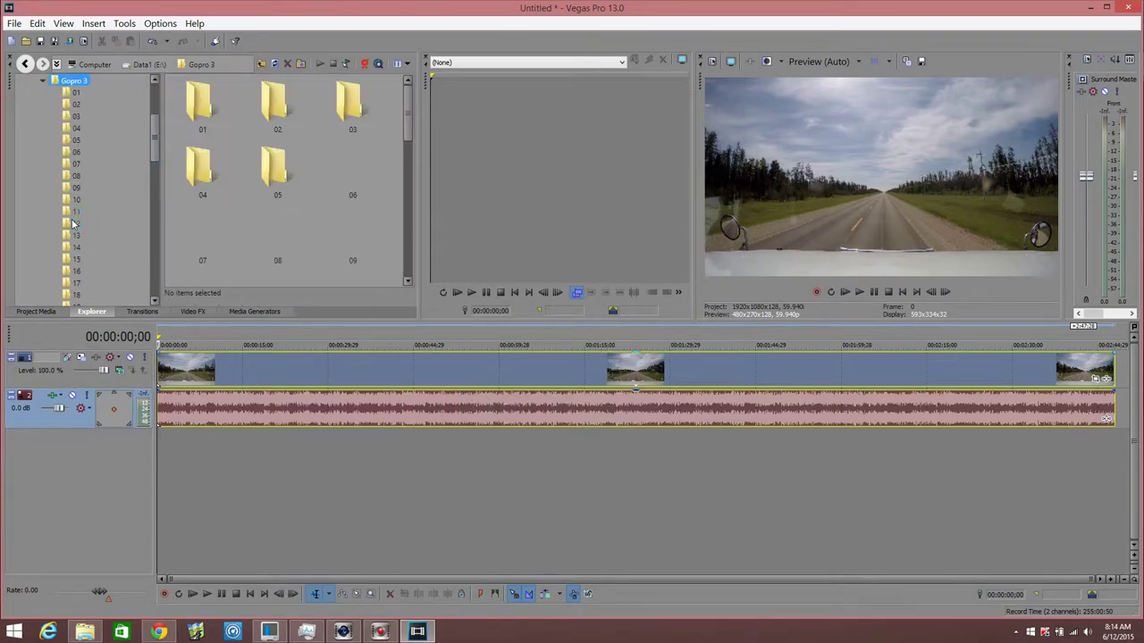
{"action": "scroll", "coordinate": [406, 132], "scroll_direction": "down", "scroll_amount": 2}
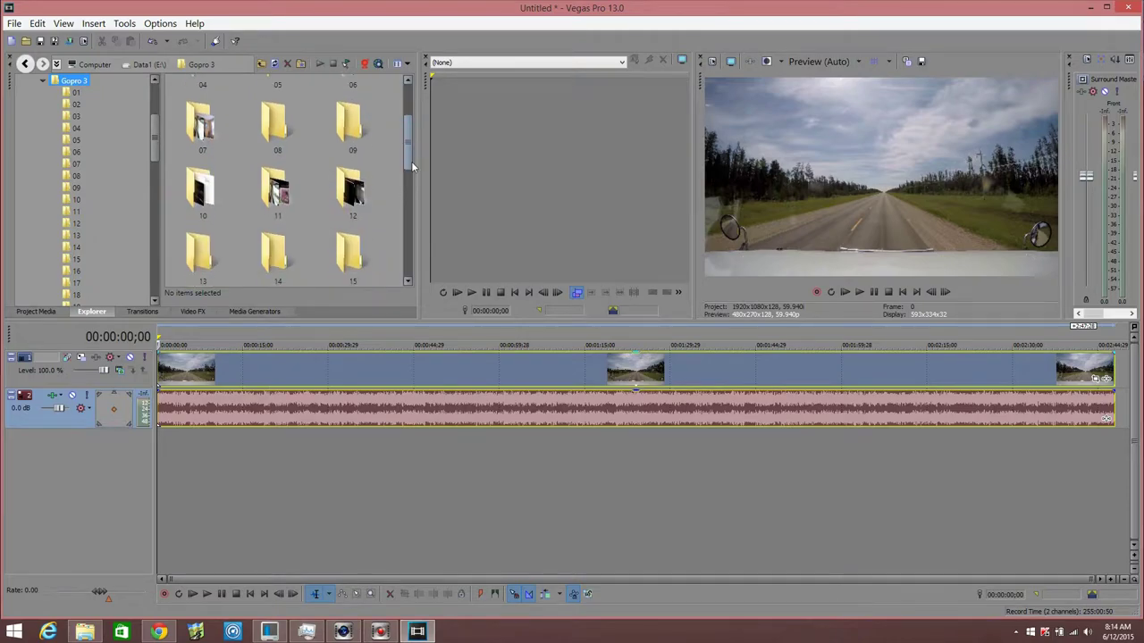
{"action": "double_click", "coordinate": [237, 198]}
{"action": "left_click_drag", "start_coordinate": [218, 113], "coordinate": [224, 367]}
{"action": "left_click_drag", "start_coordinate": [414, 364], "coordinate": [299, 373]}
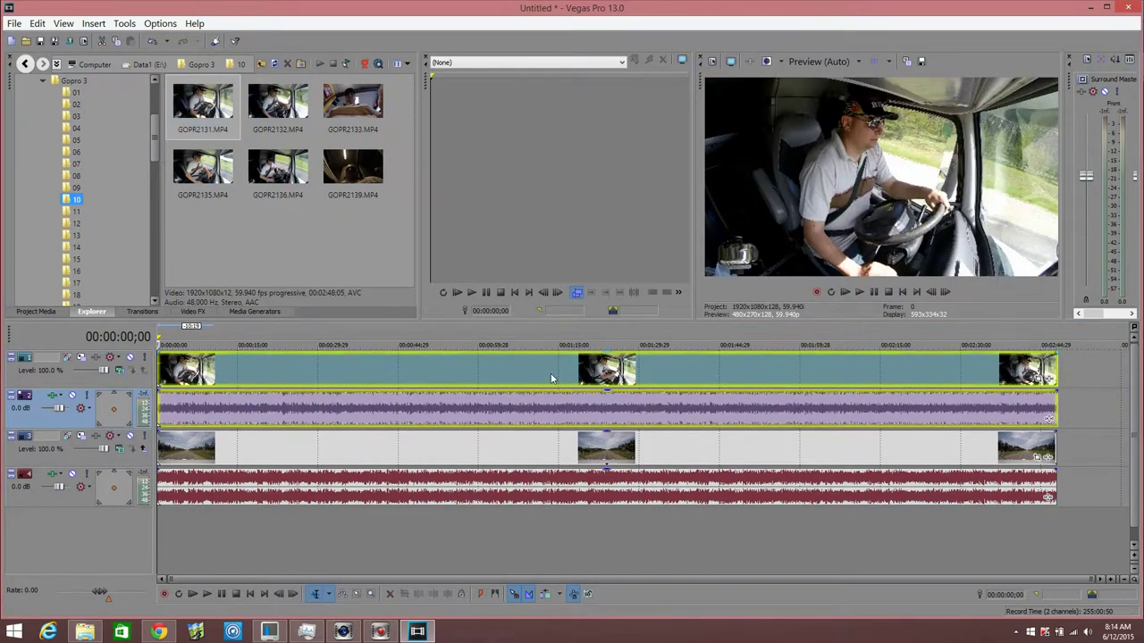
- In Track Motion, shrink the top track's cab video to a 611.23×343.82 corner inset
{"action": "left_click", "coordinate": [81, 358]}
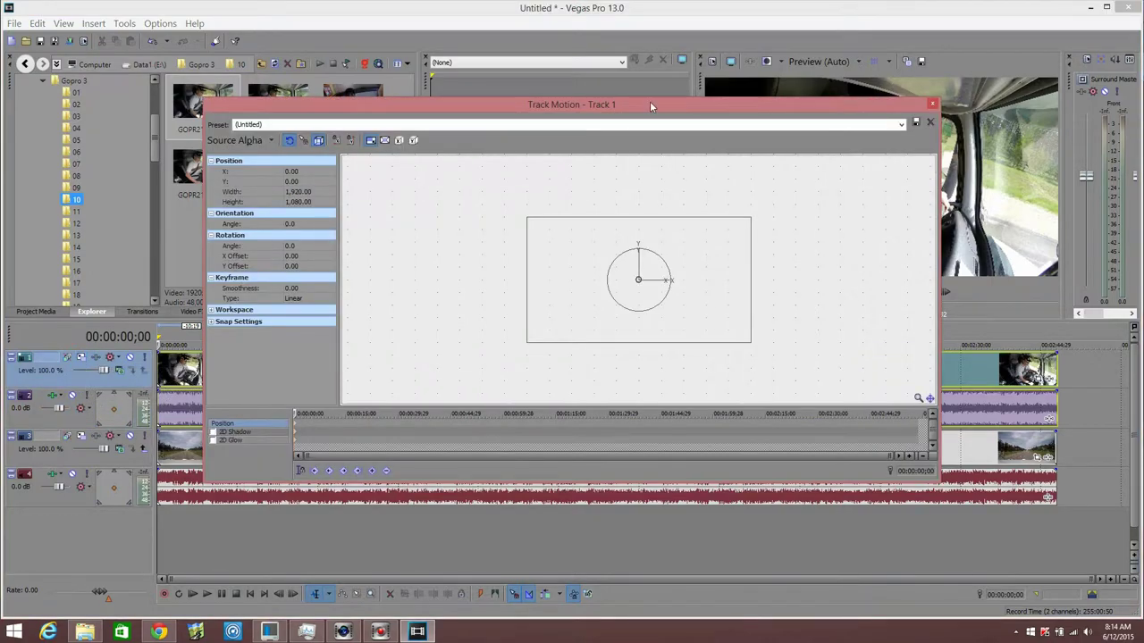
{"action": "left_click_drag", "start_coordinate": [650, 101], "coordinate": [397, 33]}
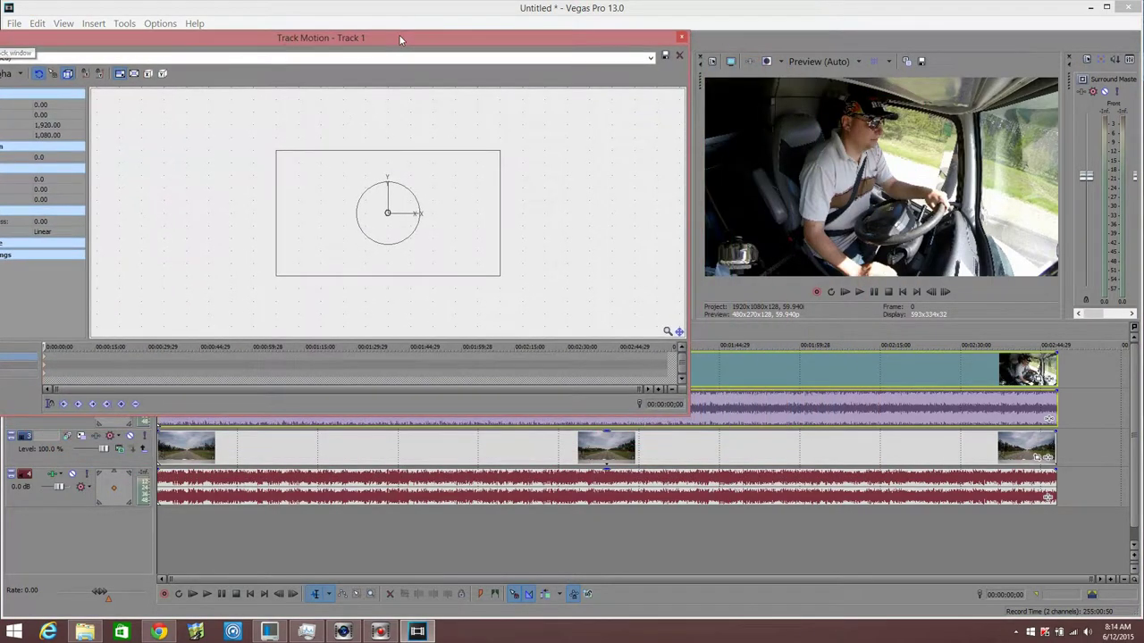
{"action": "left_click_drag", "start_coordinate": [688, 416], "coordinate": [559, 389]}
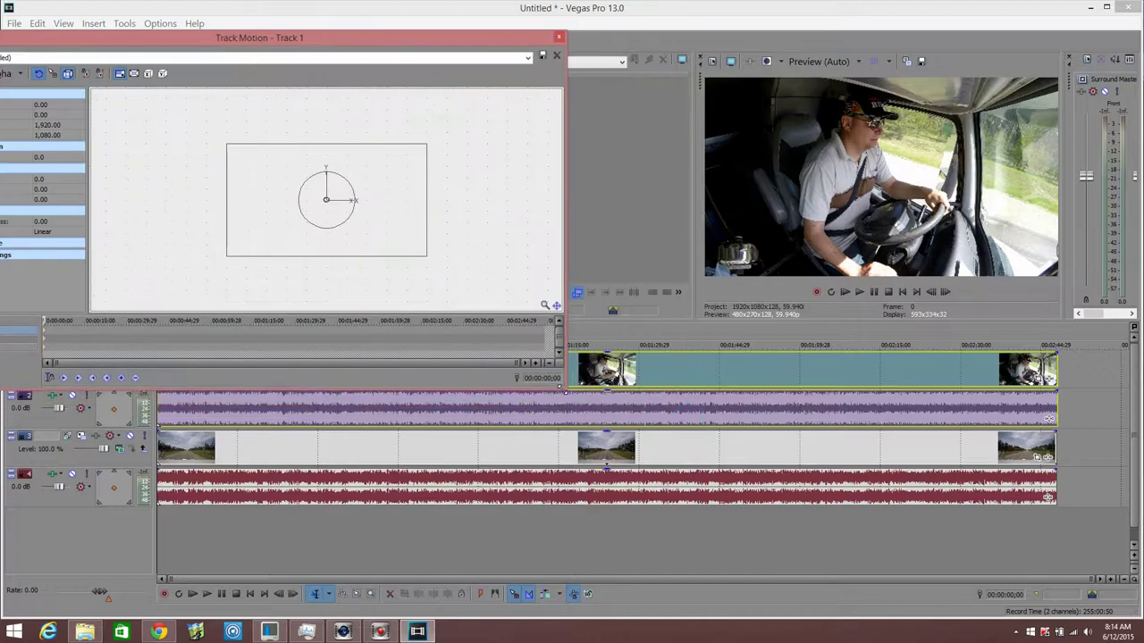
{"action": "left_click_drag", "start_coordinate": [327, 47], "coordinate": [429, 42]}
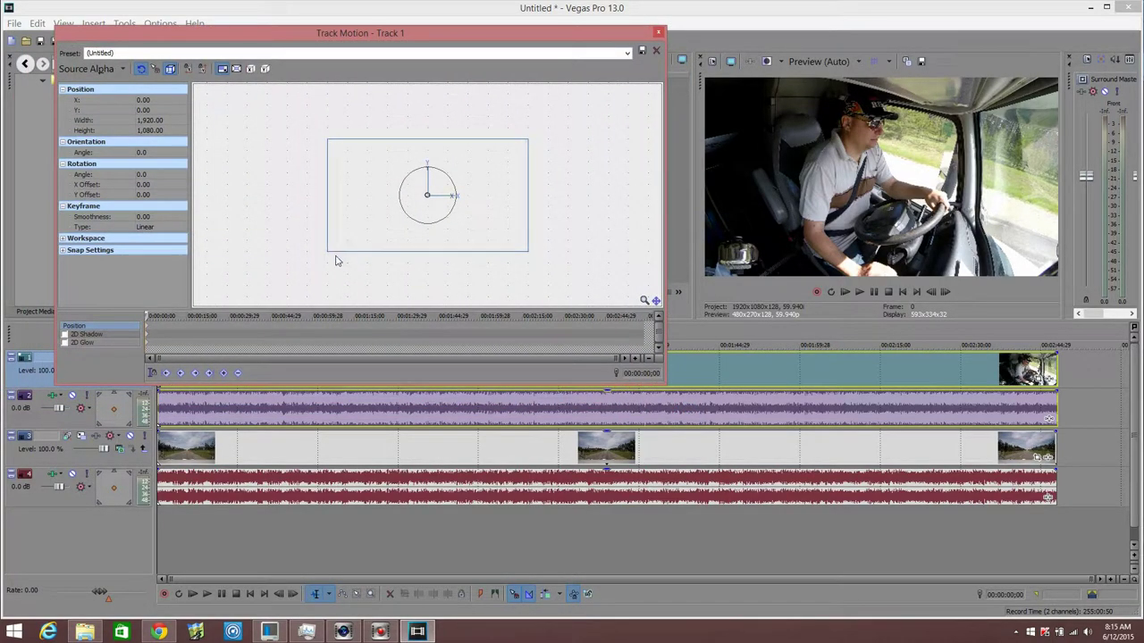
{"action": "left_click", "coordinate": [237, 69]}
{"action": "left_click_drag", "start_coordinate": [328, 254], "coordinate": [466, 182]}
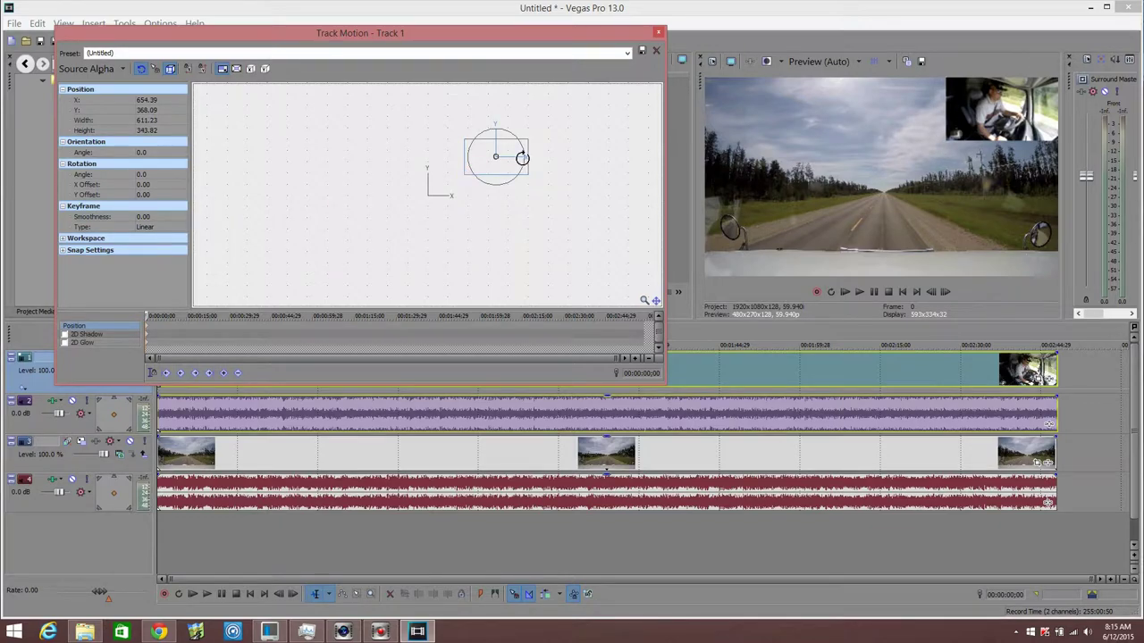
{"action": "left_click", "coordinate": [660, 33]}
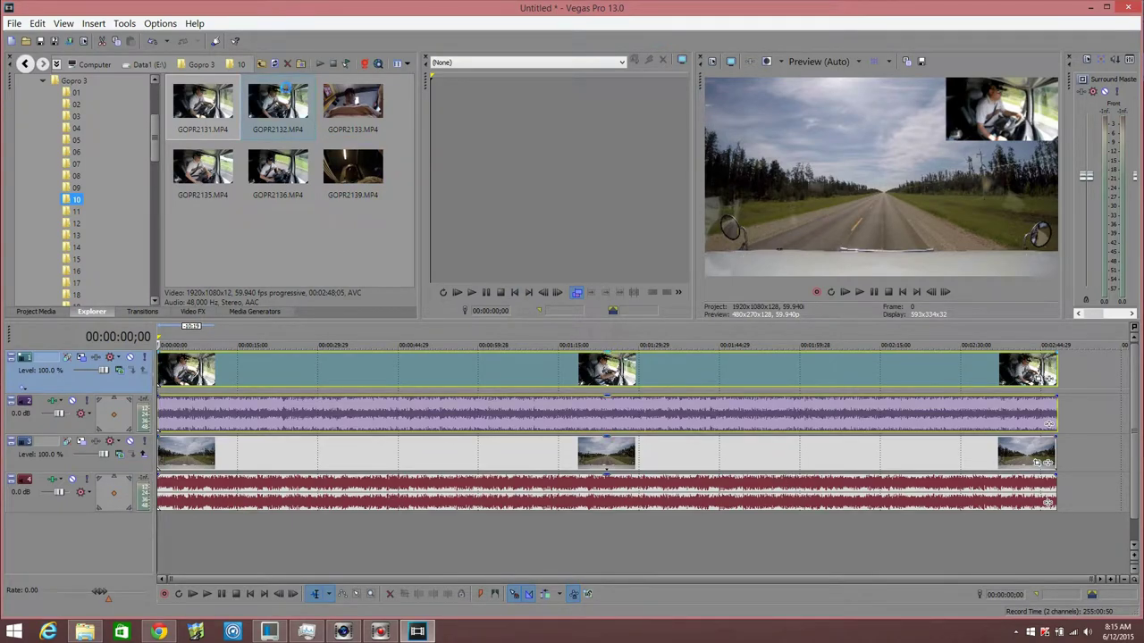
{"action": "left_click", "coordinate": [284, 87]}
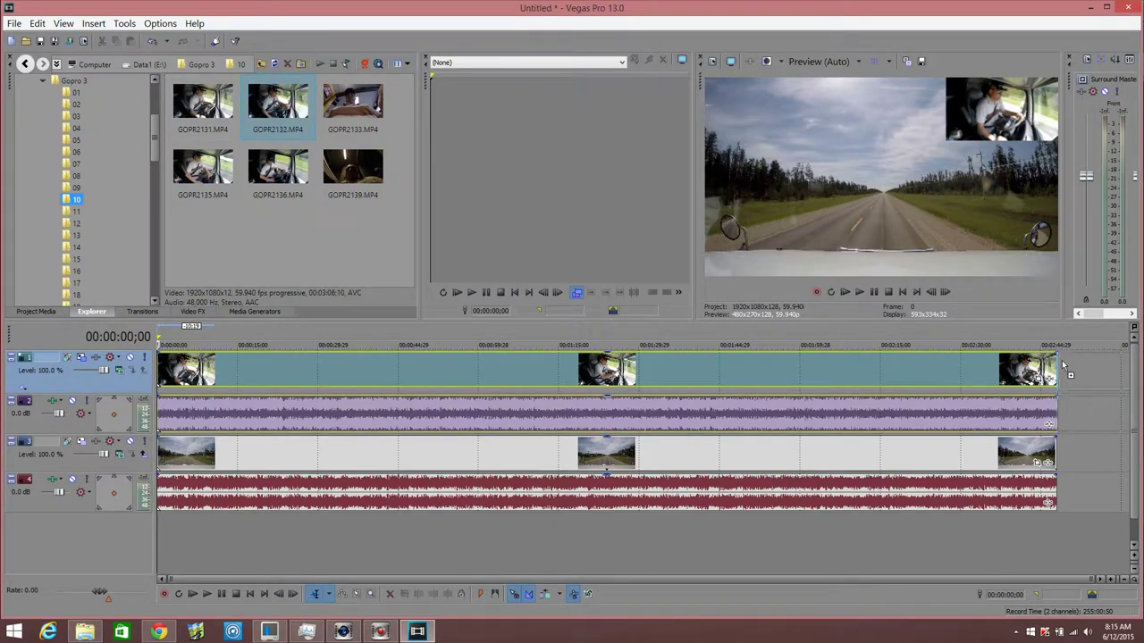
{"action": "left_click_drag", "start_coordinate": [1063, 365], "coordinate": [1062, 360]}
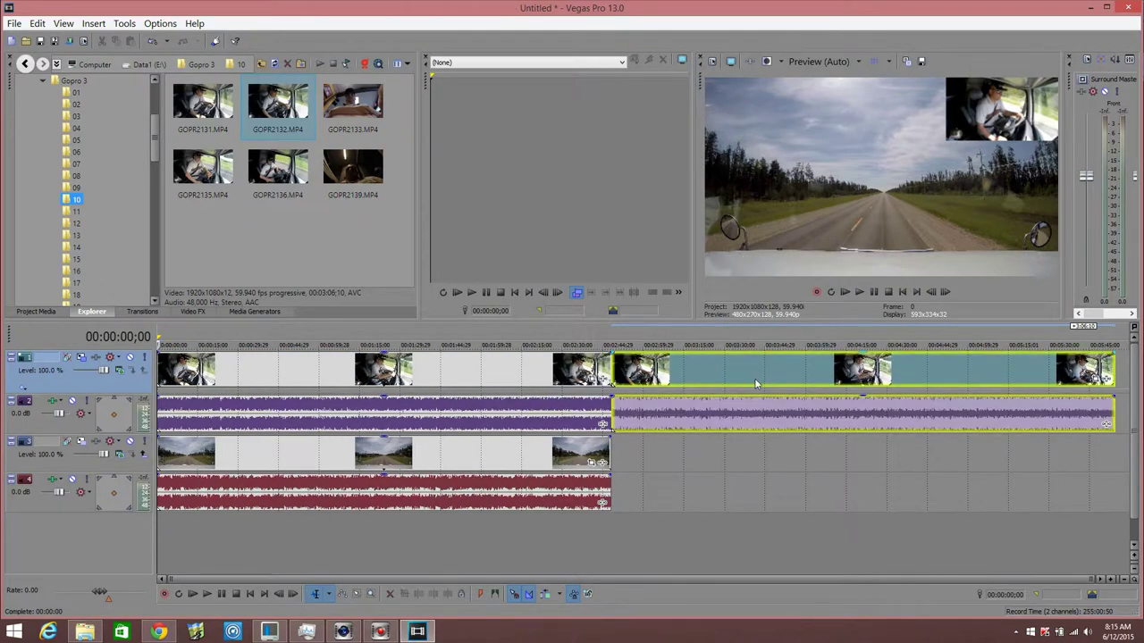
{"action": "left_click", "coordinate": [755, 371]}
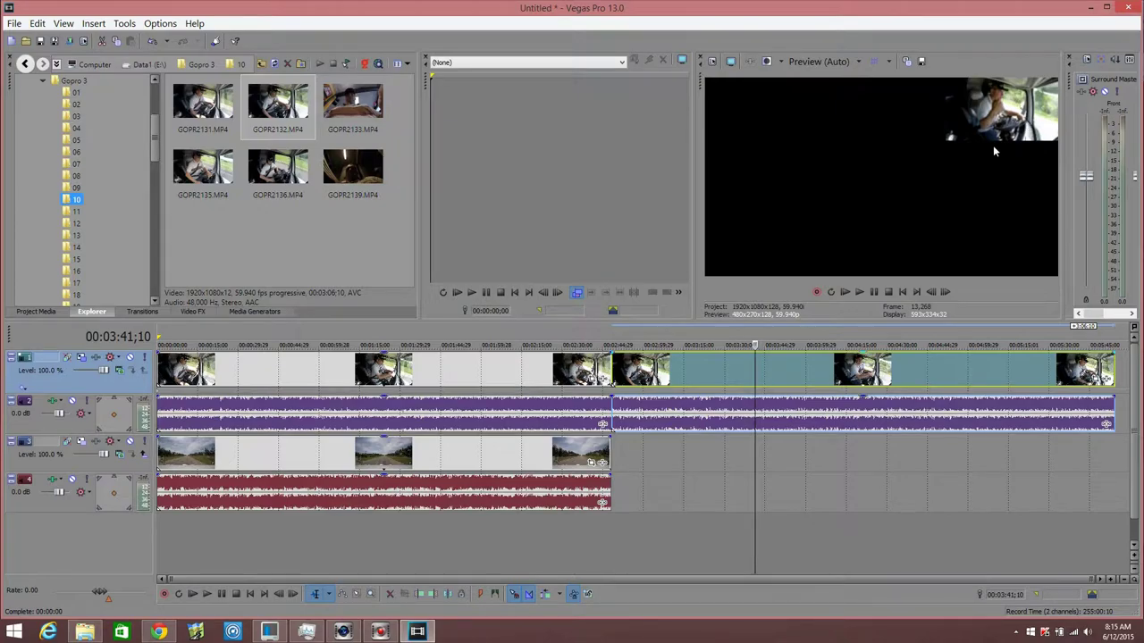
{"action": "left_click", "coordinate": [498, 373]}
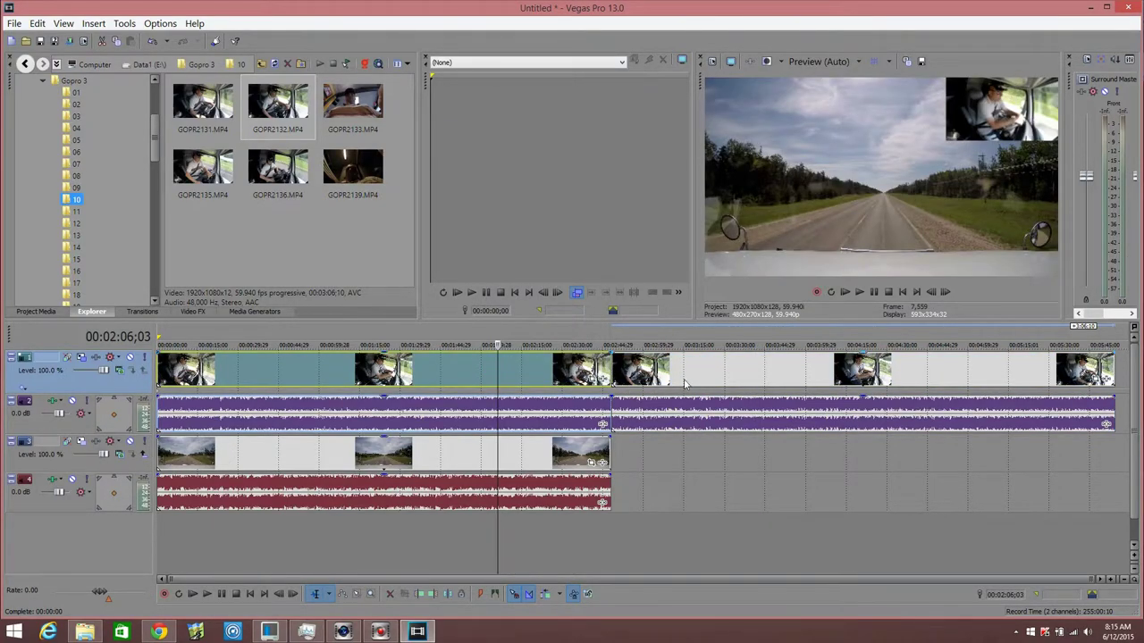
{"action": "left_click", "coordinate": [719, 375]}
{"action": "left_click", "coordinate": [719, 375]}
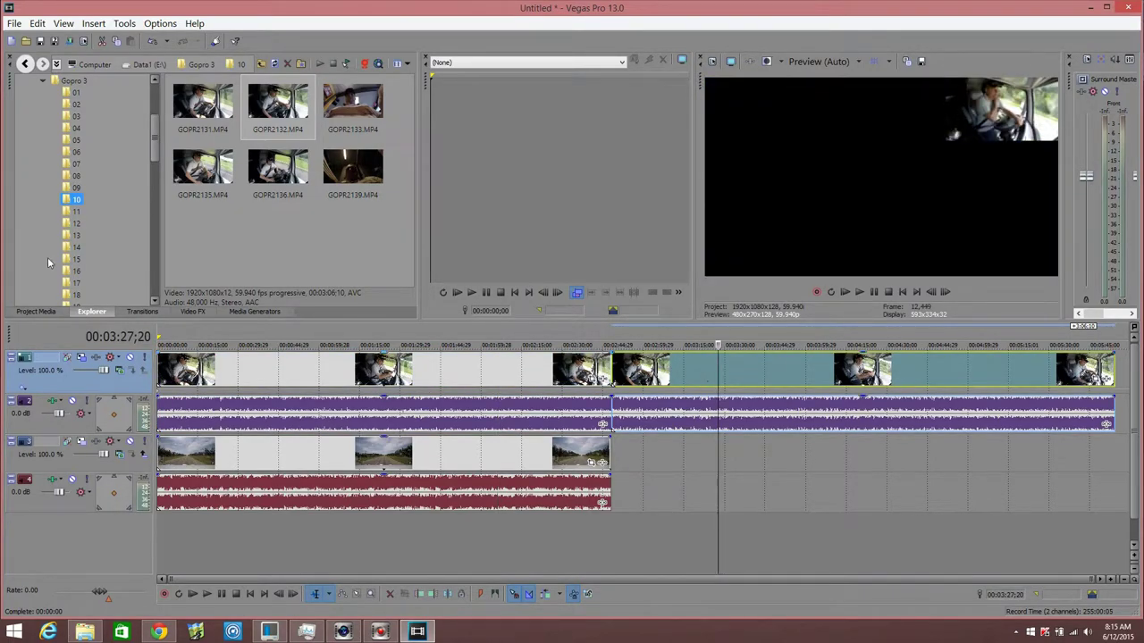
{"action": "left_click", "coordinate": [328, 373]}
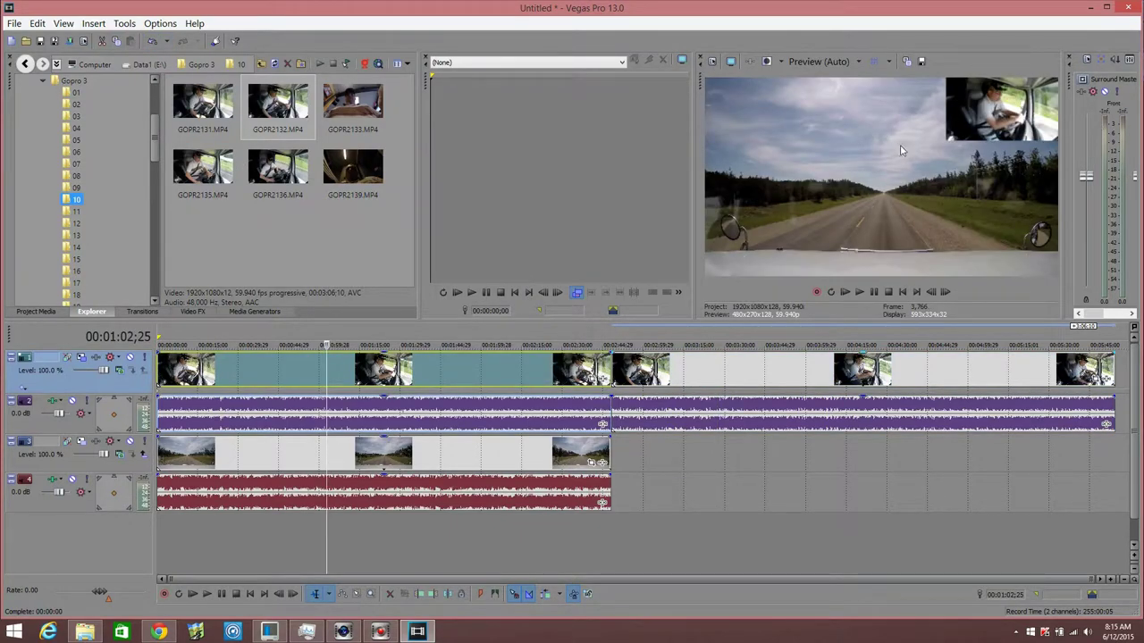
{"action": "left_click", "coordinate": [152, 42]}
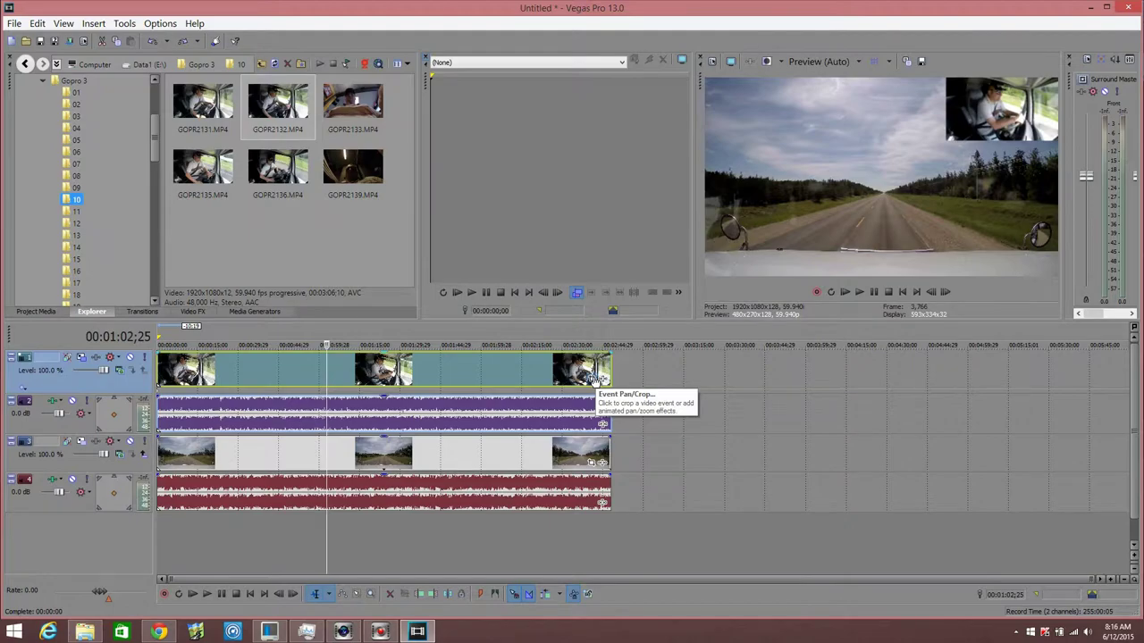
- Set the cab clip's pan/crop width to 3,840, then undo that change
{"action": "left_click", "coordinate": [595, 379]}
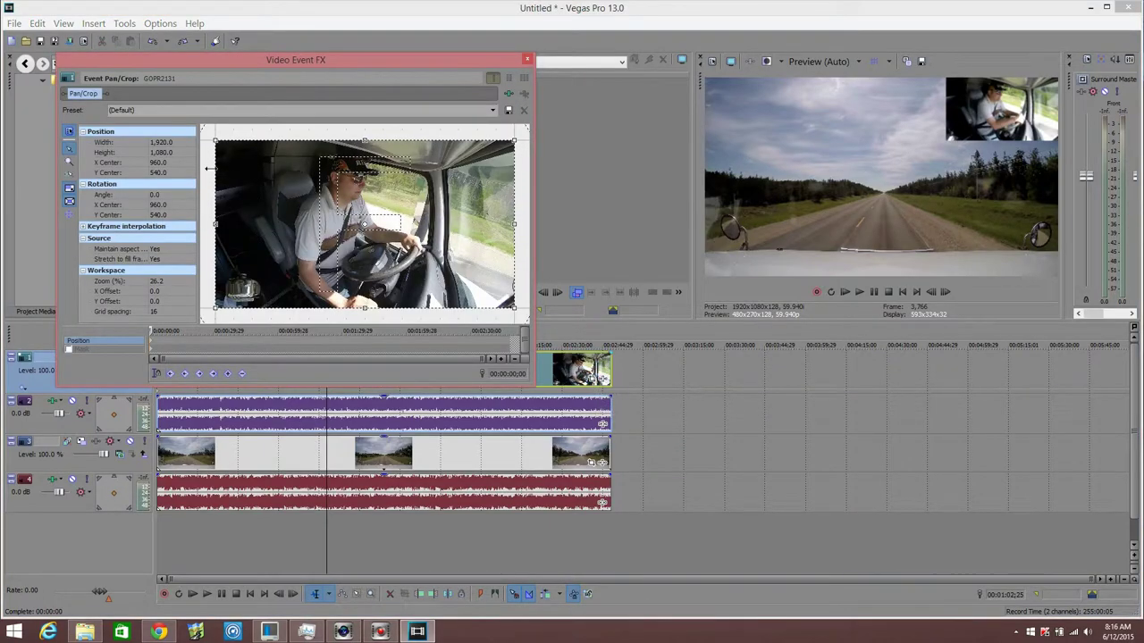
{"action": "left_click", "coordinate": [174, 143]}
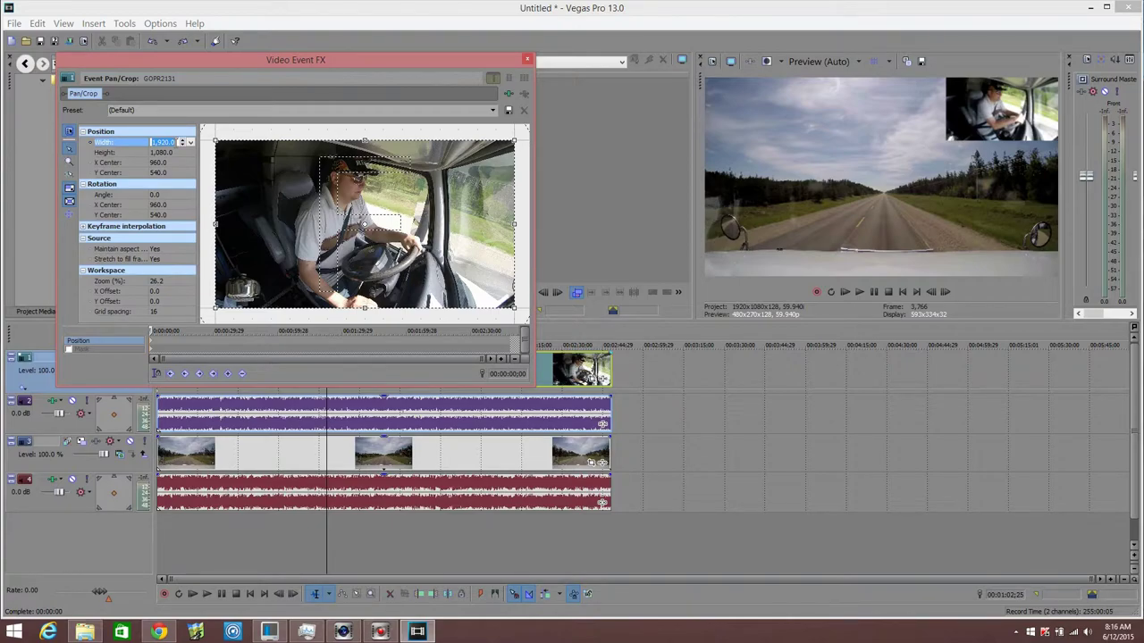
{"action": "type", "text": "3,"}
{"action": "type", "text": "840"}
{"action": "key", "text": "Return"}
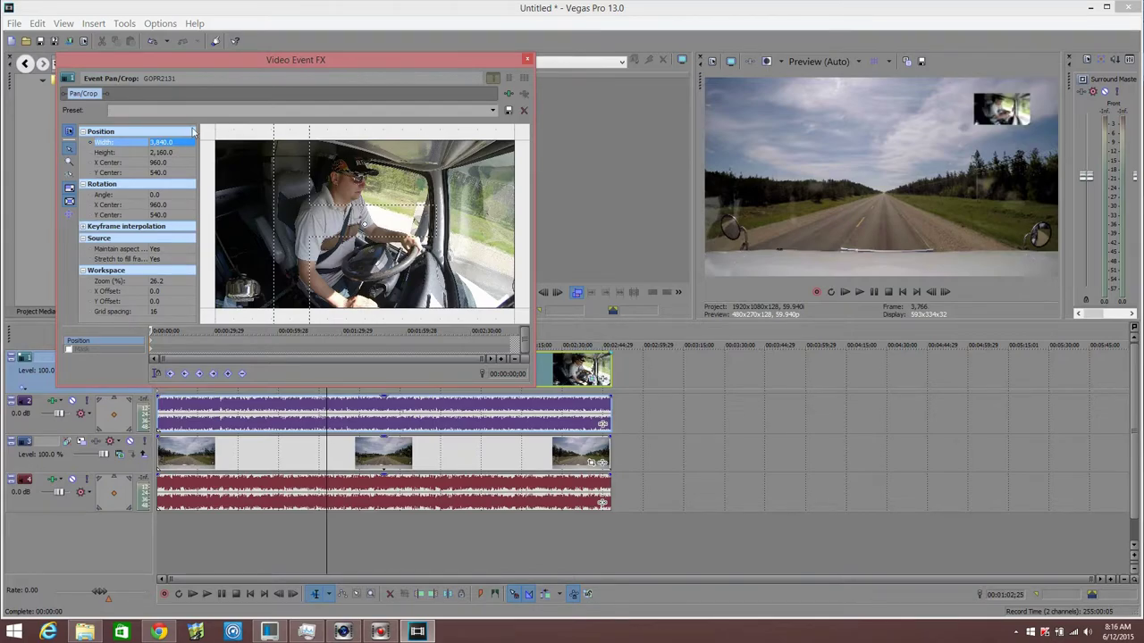
{"action": "left_click", "coordinate": [528, 61]}
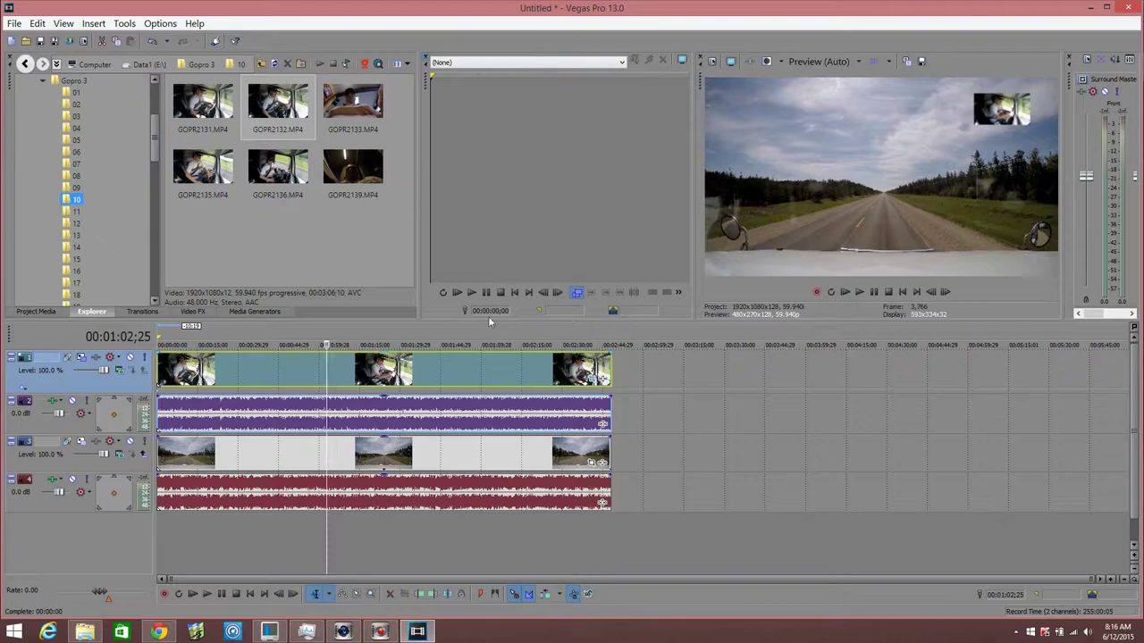
{"action": "left_click", "coordinate": [153, 42]}
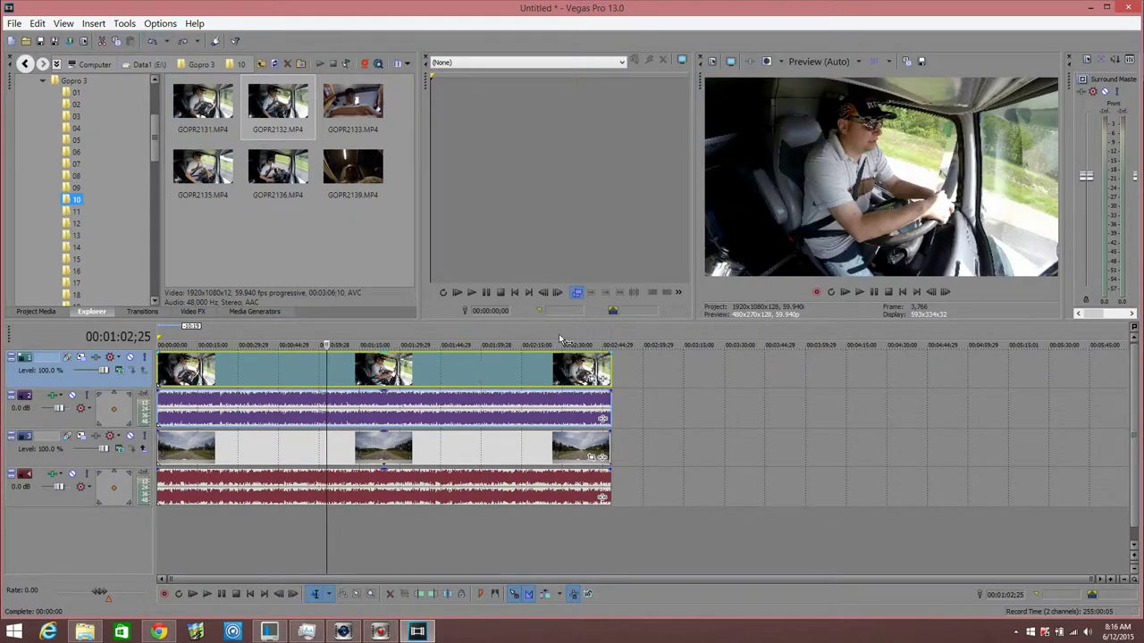
- Reapply a 3,840 crop width in the cab clip's Pan/Crop settings
{"action": "left_click", "coordinate": [602, 379]}
{"action": "left_click", "coordinate": [178, 143]}
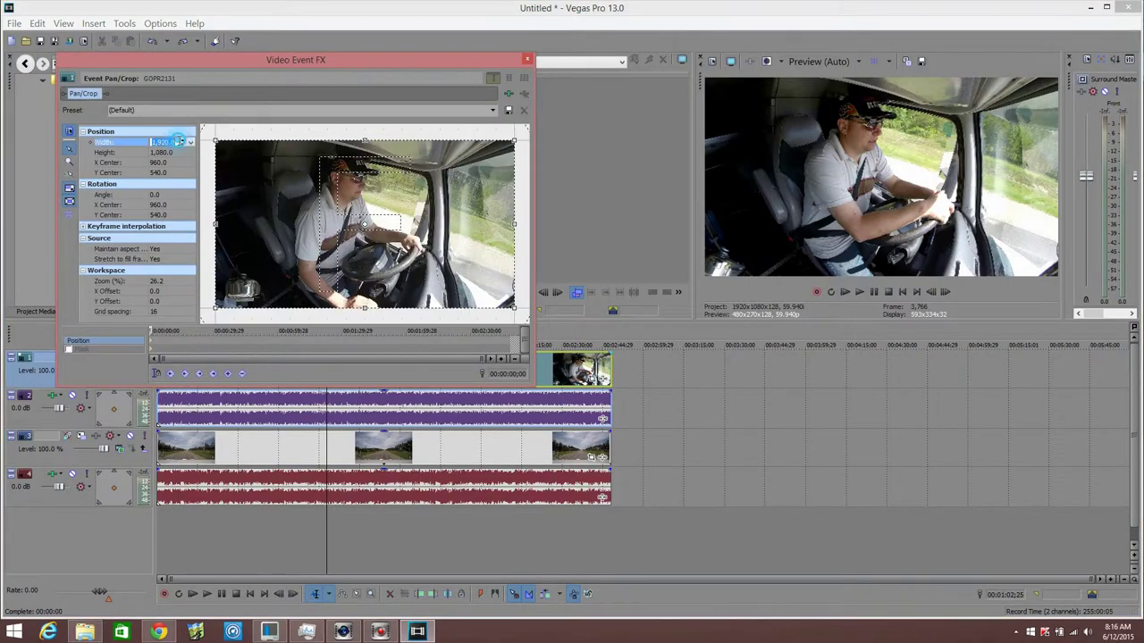
{"action": "type", "text": "3,84"}
{"action": "type", "text": "0"}
{"action": "key", "text": "Return"}
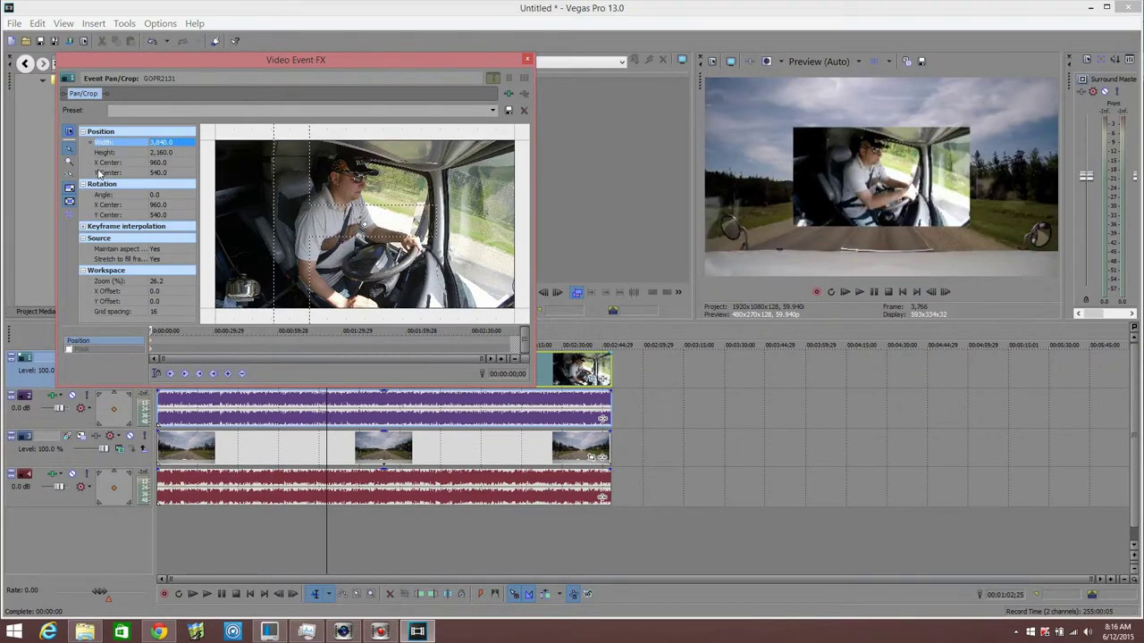
- Set the cab crop's X Center to 1,920, after first trying 0, and close Event FX
{"action": "left_click", "coordinate": [155, 163]}
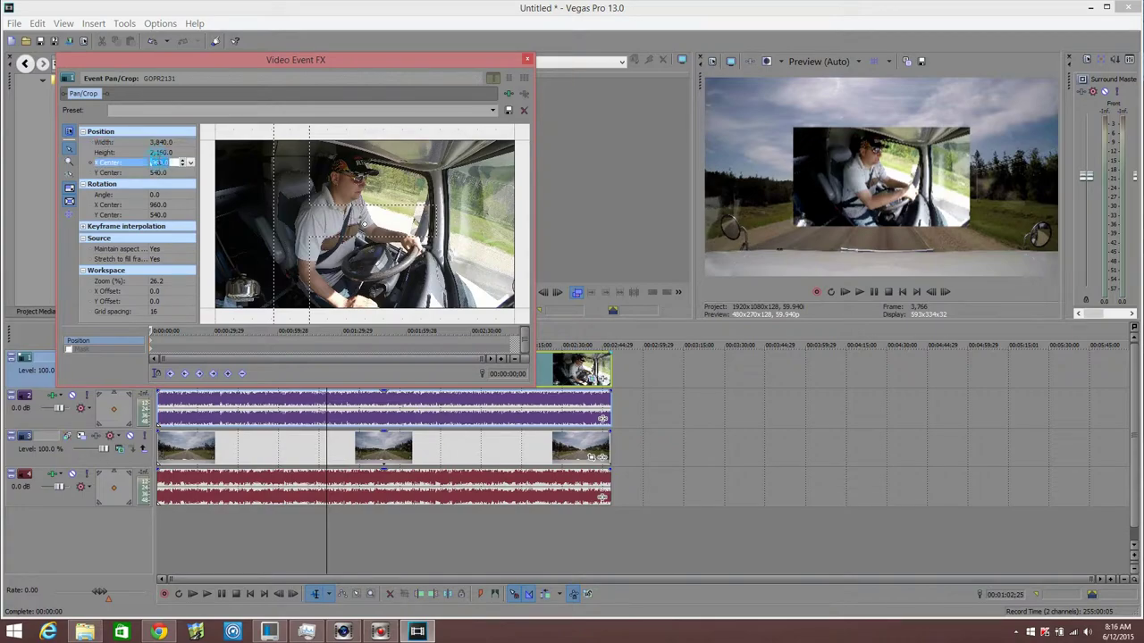
{"action": "type", "text": "0"}
{"action": "key", "text": "Return"}
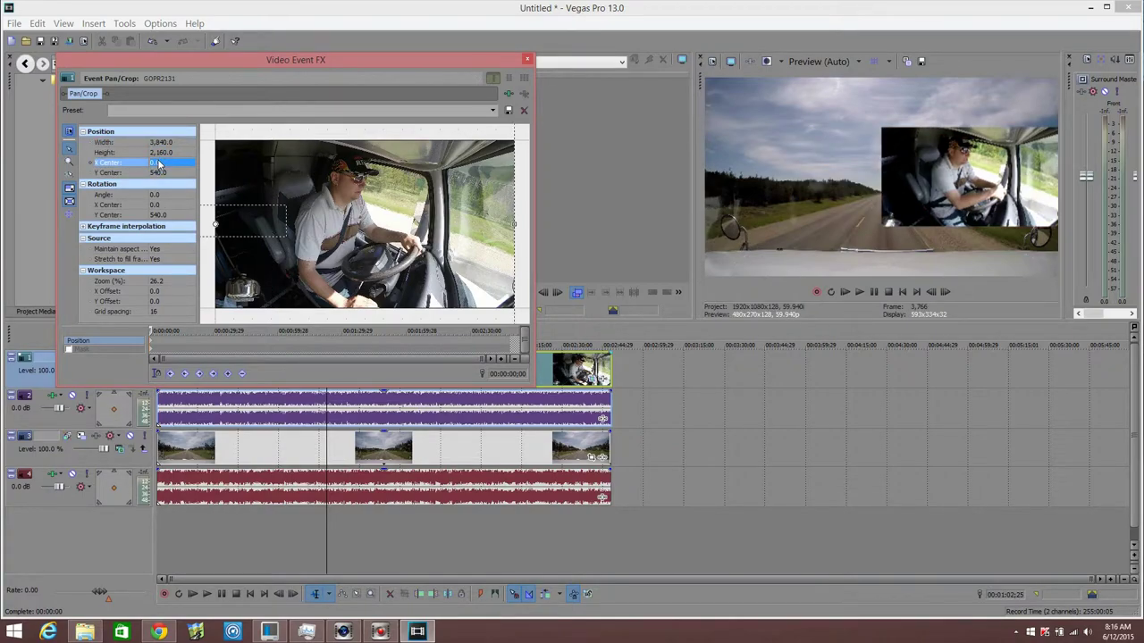
{"action": "left_click", "coordinate": [157, 163]}
{"action": "type", "text": "1920"}
{"action": "key", "text": "Return"}
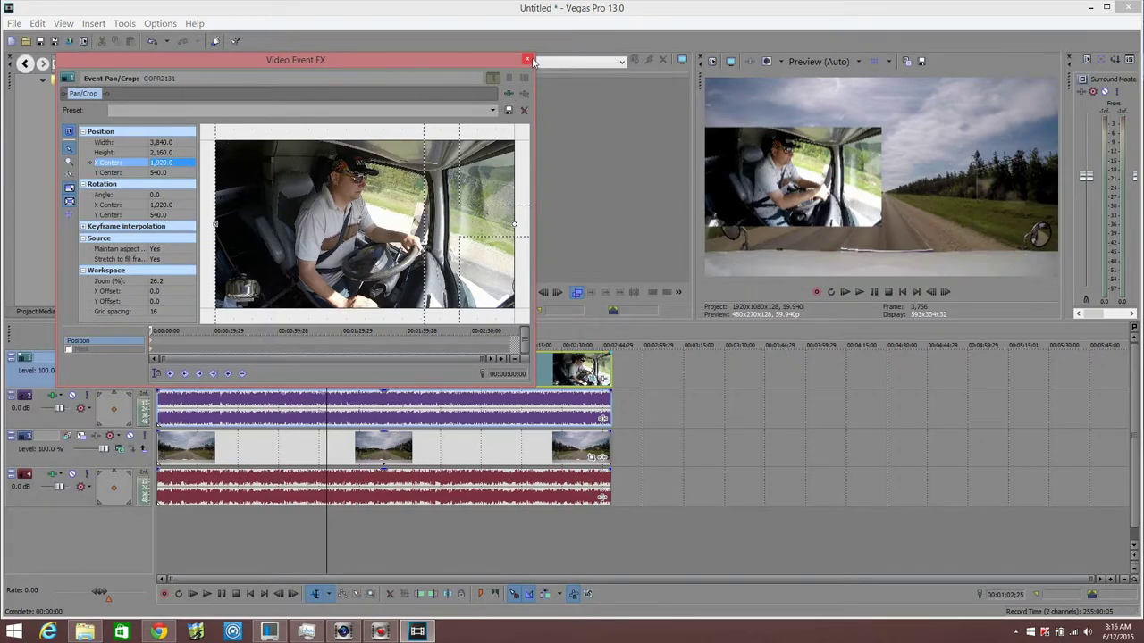
{"action": "left_click", "coordinate": [528, 61]}
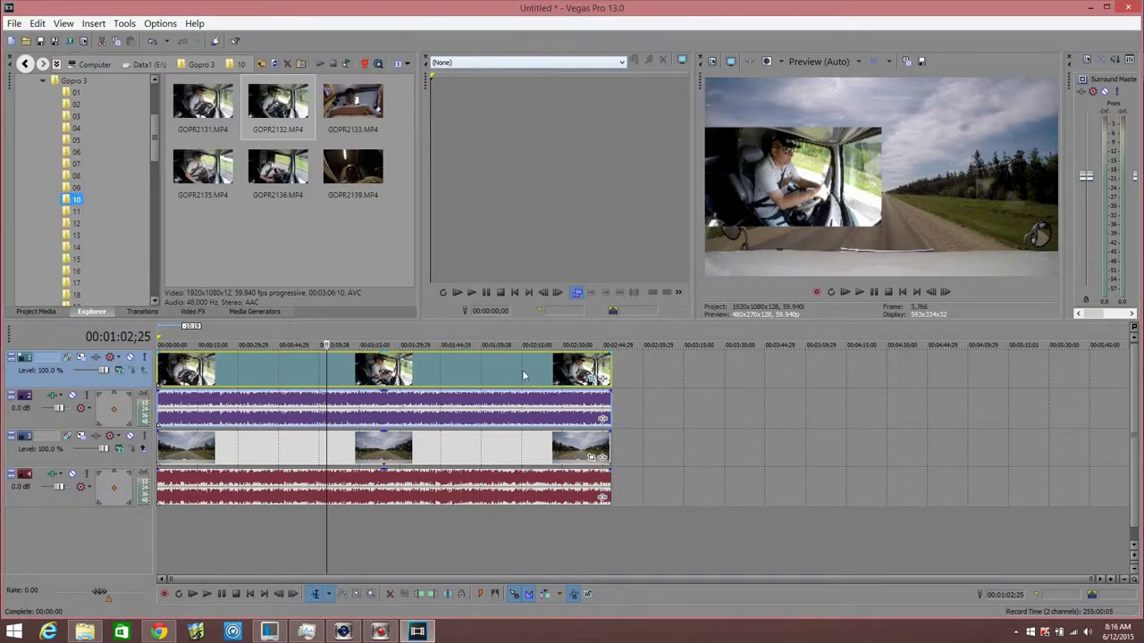
- Crop road clip GOPR4687 to width 3,840 with X Center 0
{"action": "left_click", "coordinate": [595, 457]}
{"action": "left_click", "coordinate": [166, 142]}
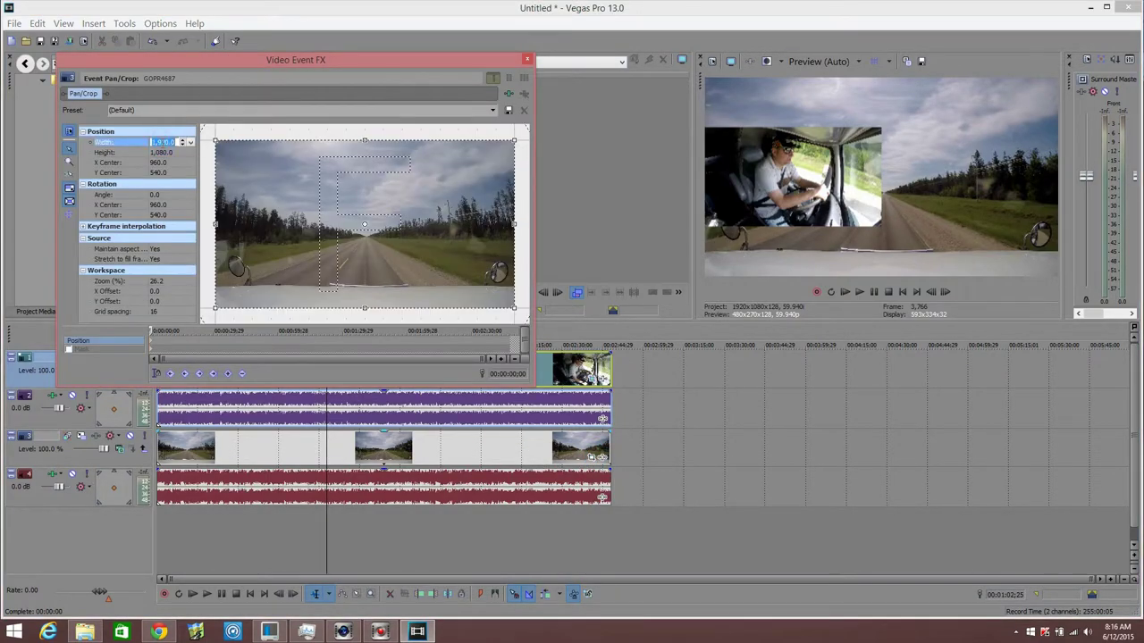
{"action": "type", "text": "3840"}
{"action": "key", "text": "Return"}
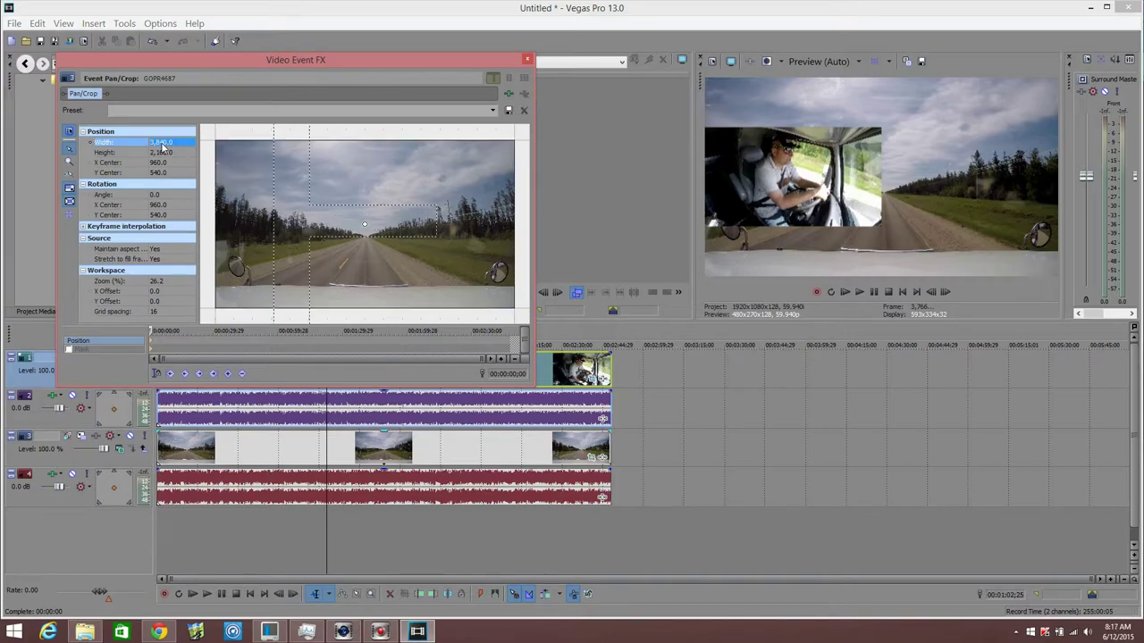
{"action": "left_click", "coordinate": [162, 163]}
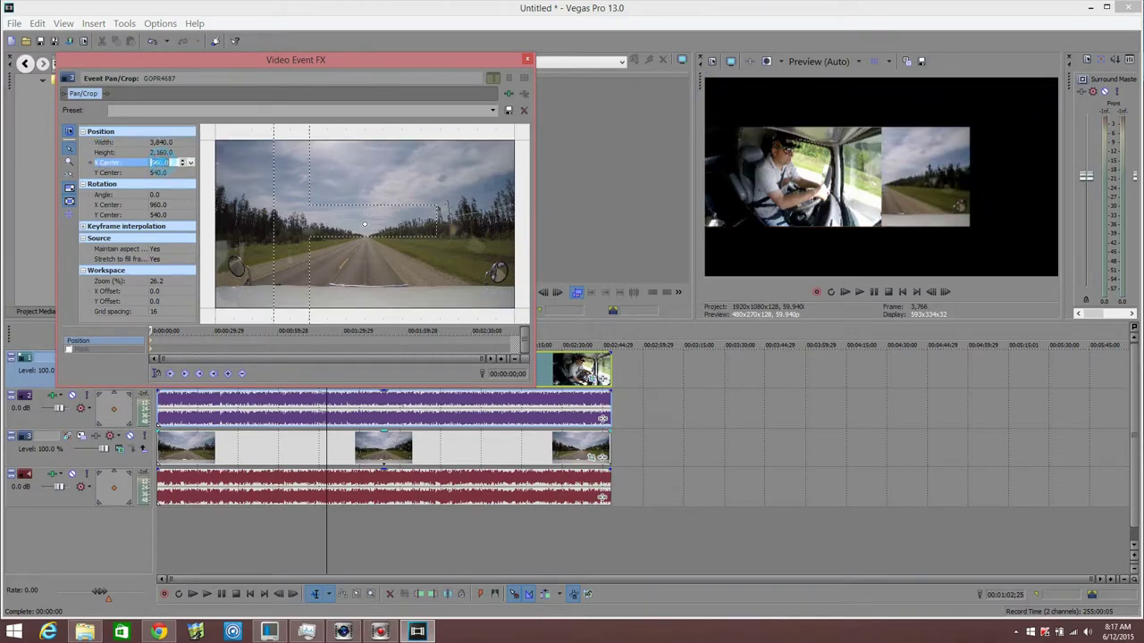
{"action": "type", "text": "0"}
{"action": "key", "text": "Return"}
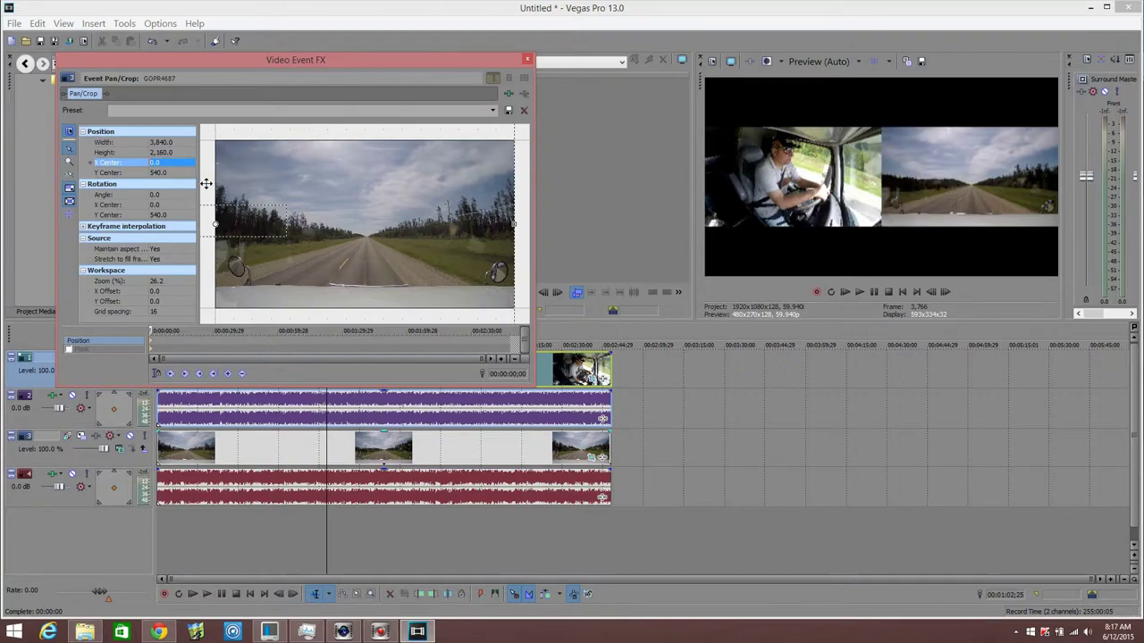
{"action": "left_click", "coordinate": [528, 60]}
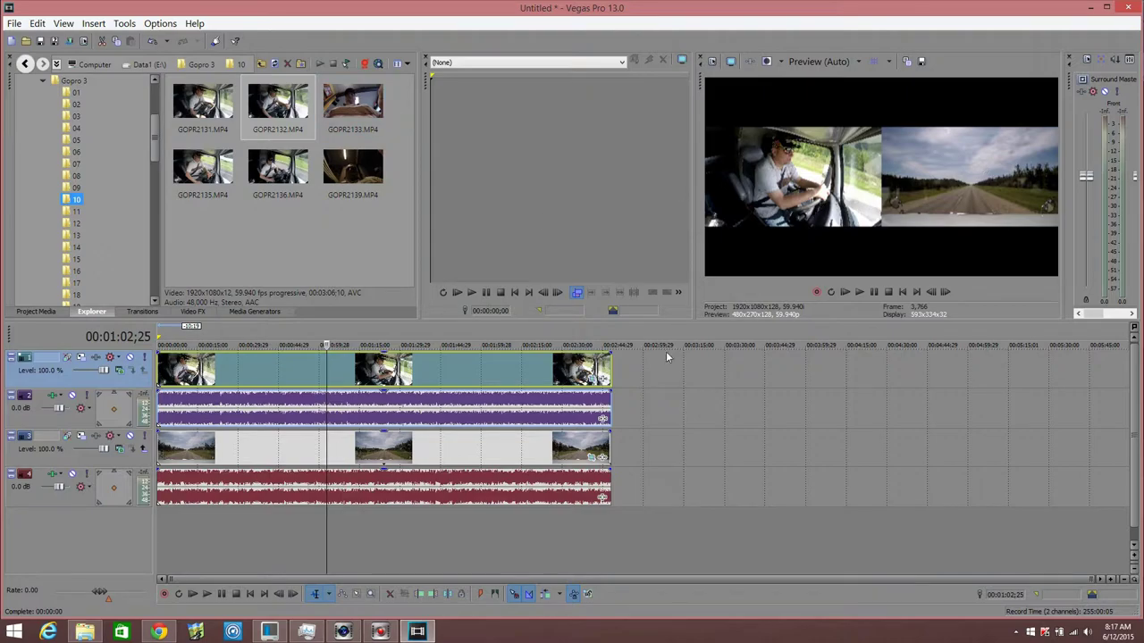
{"action": "left_click", "coordinate": [590, 382]}
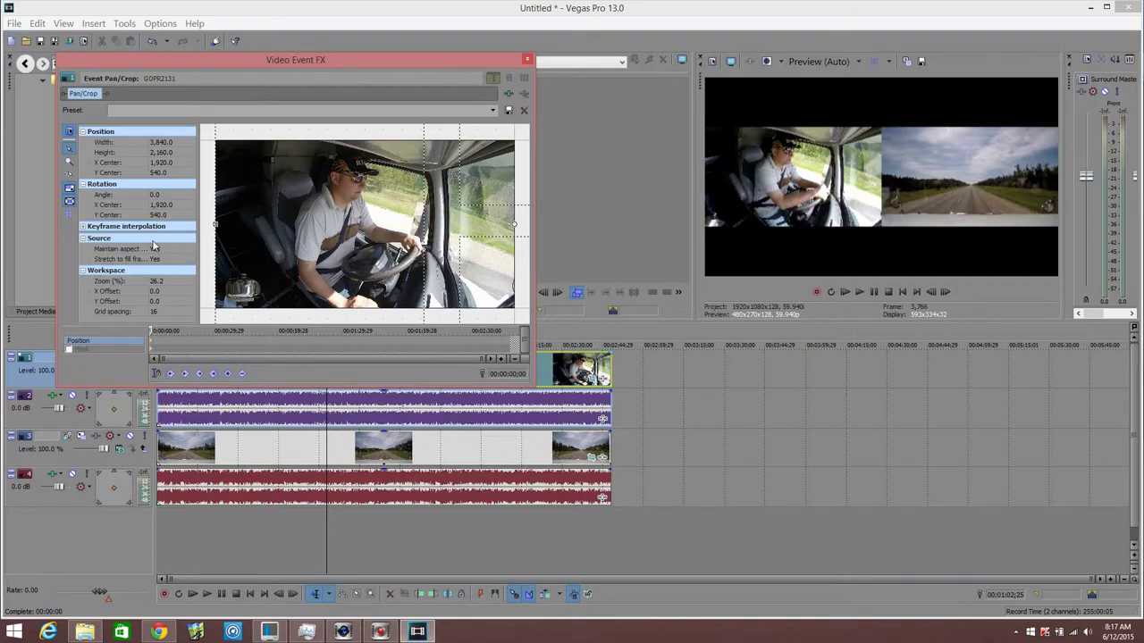
- Widen the Pan/Crop label column to read Maintain aspect ratio, then close Video Event FX
{"action": "left_click_drag", "start_coordinate": [150, 248], "coordinate": [159, 246]}
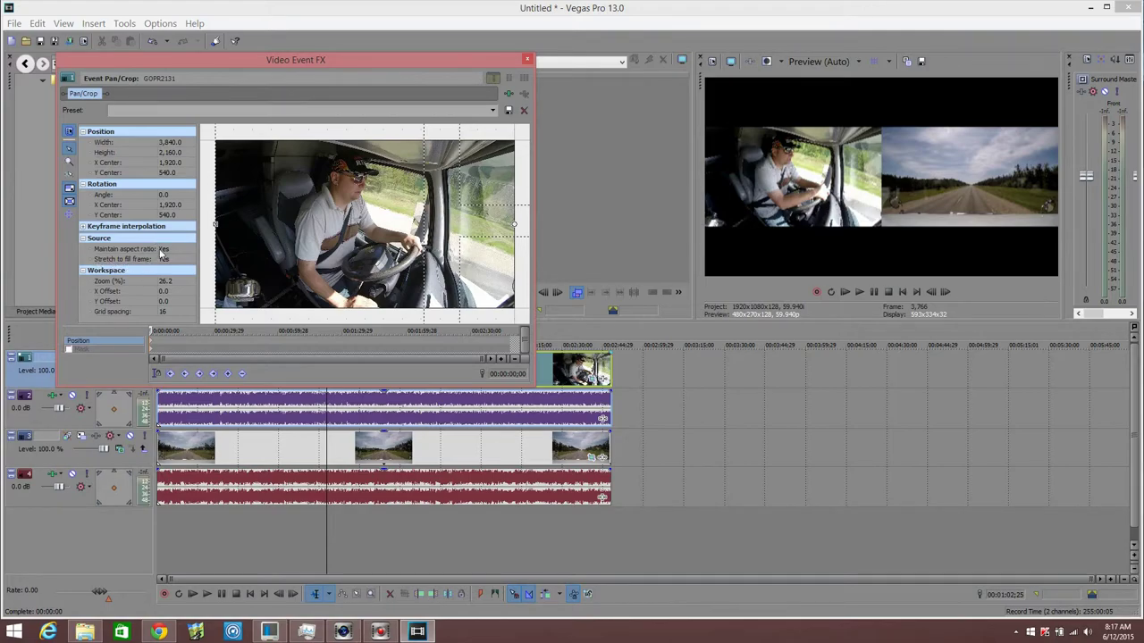
{"action": "left_click", "coordinate": [527, 60]}
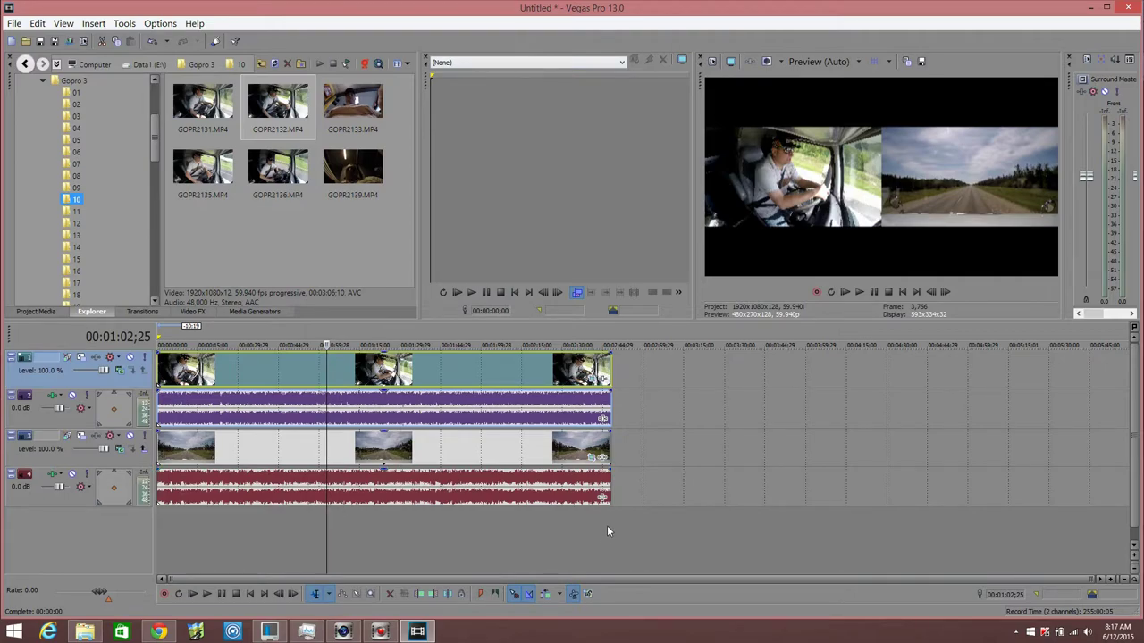
- Mark the clips' full length as a region and open Render As with all formats listed
{"action": "left_click_drag", "start_coordinate": [609, 528], "coordinate": [157, 490]}
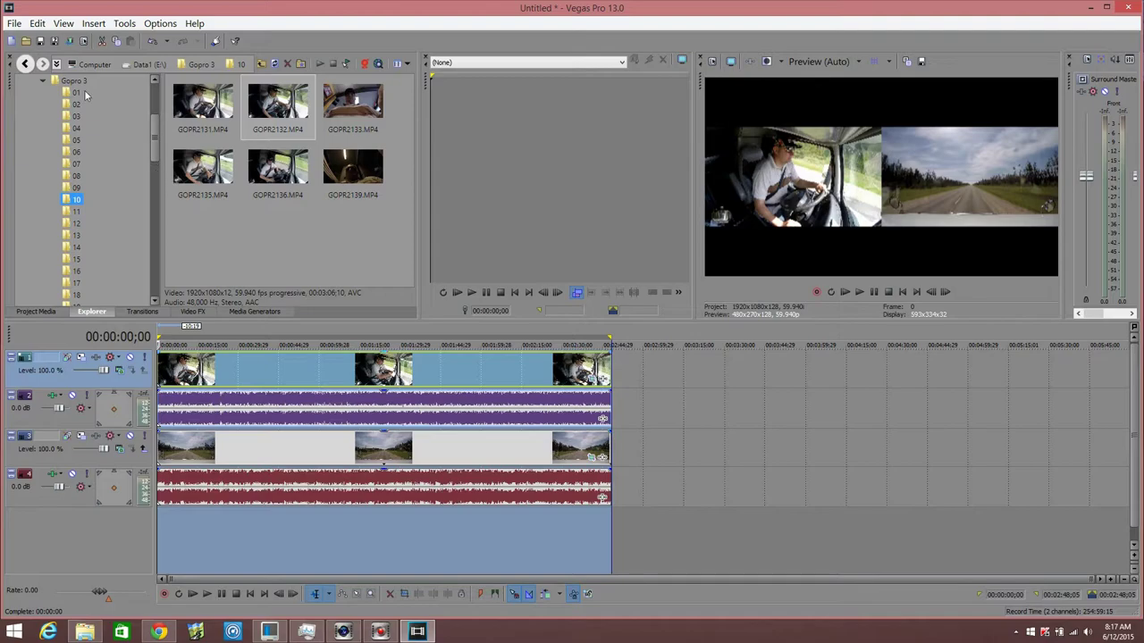
{"action": "left_click", "coordinate": [12, 25]}
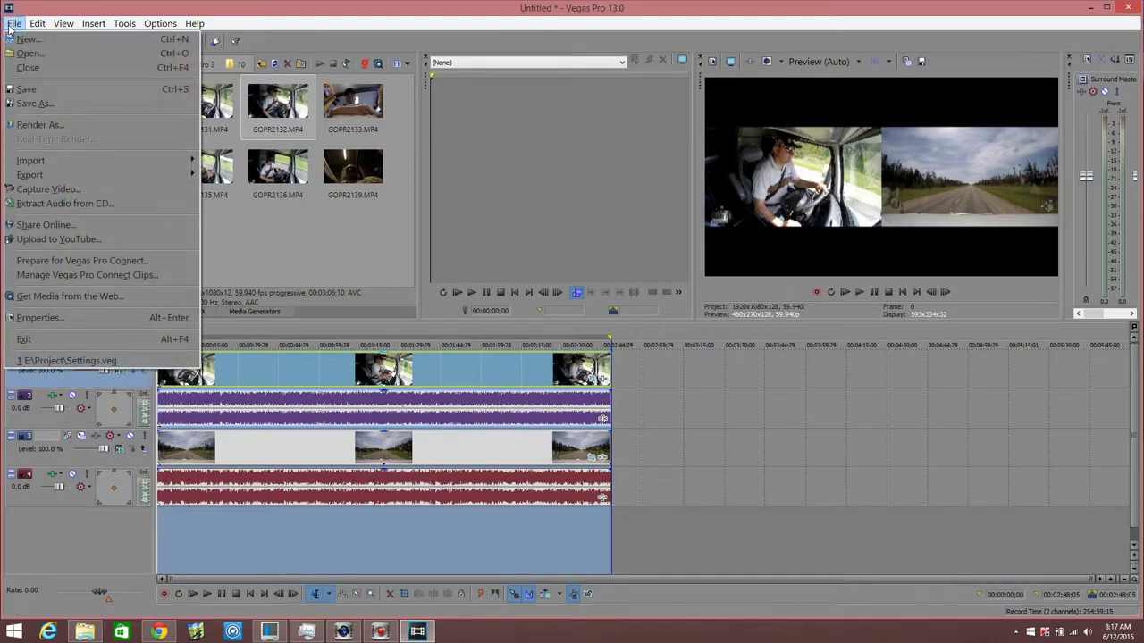
{"action": "left_click", "coordinate": [31, 126]}
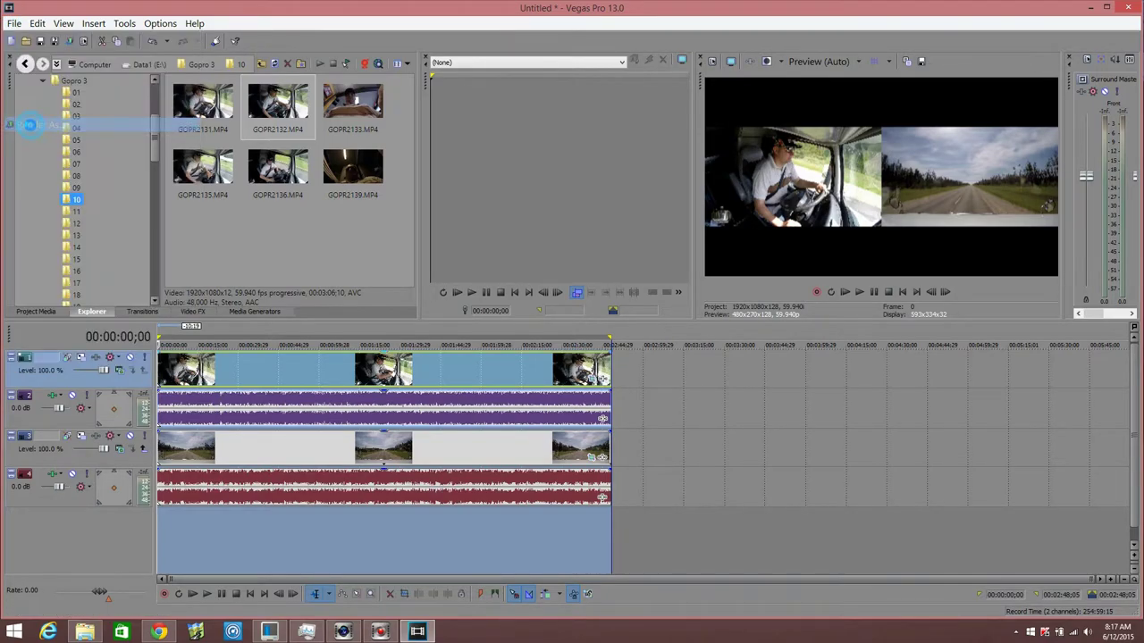
{"action": "left_click", "coordinate": [377, 219]}
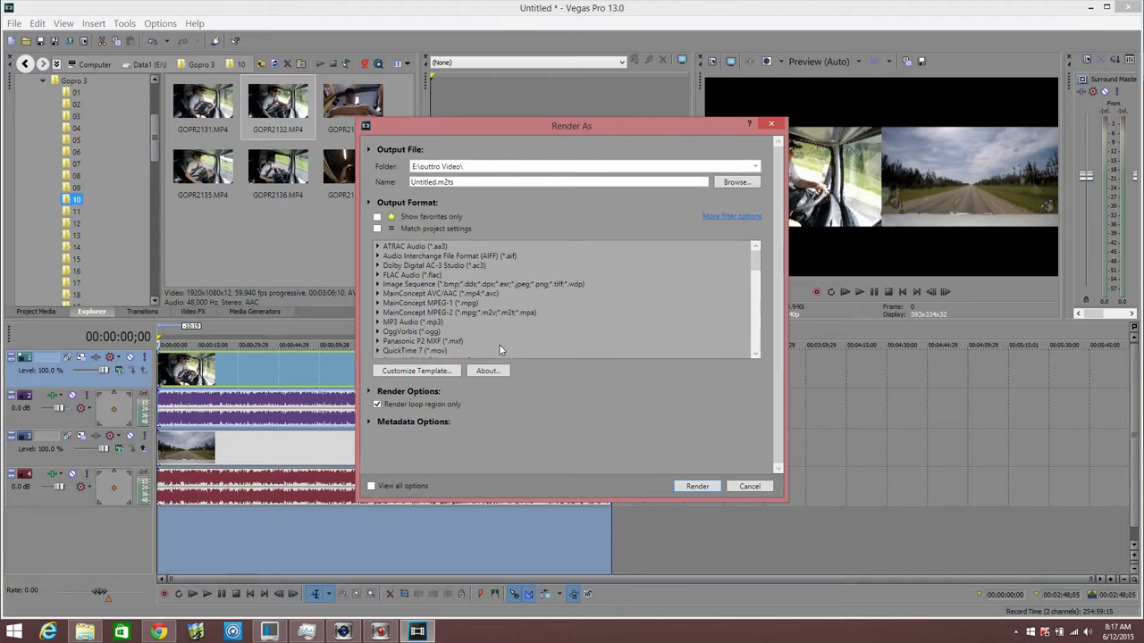
- Pick the favourite AVCHD 1920x1080-60i 5.1 Surround template with favourites only shown, and customize it
{"action": "left_click_drag", "start_coordinate": [757, 261], "coordinate": [764, 333]}
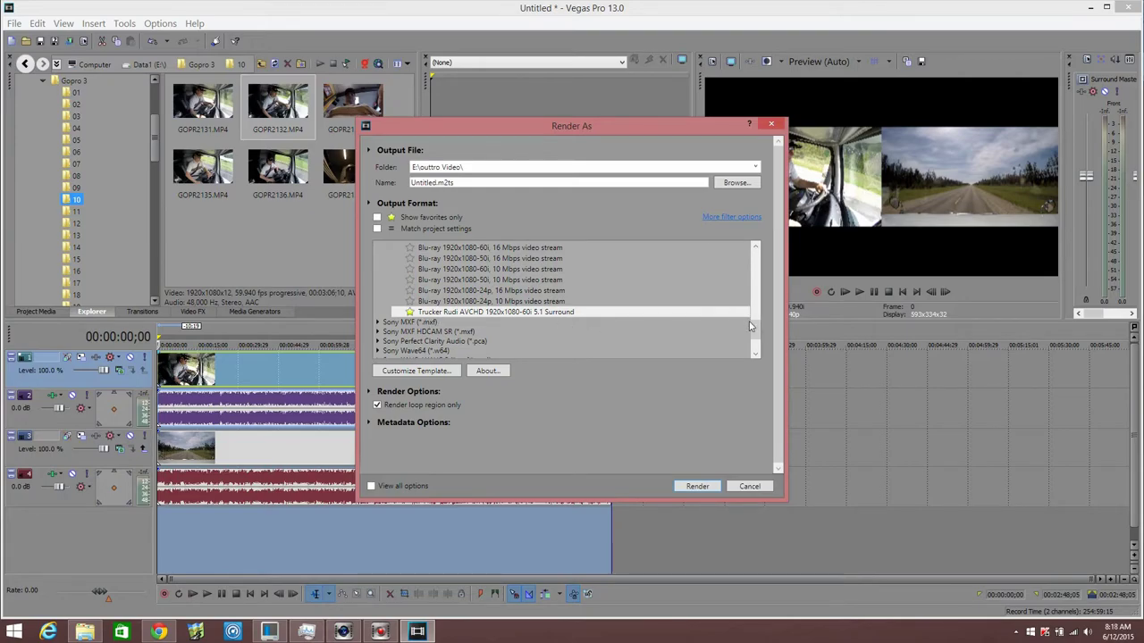
{"action": "left_click_drag", "start_coordinate": [751, 326], "coordinate": [754, 272]}
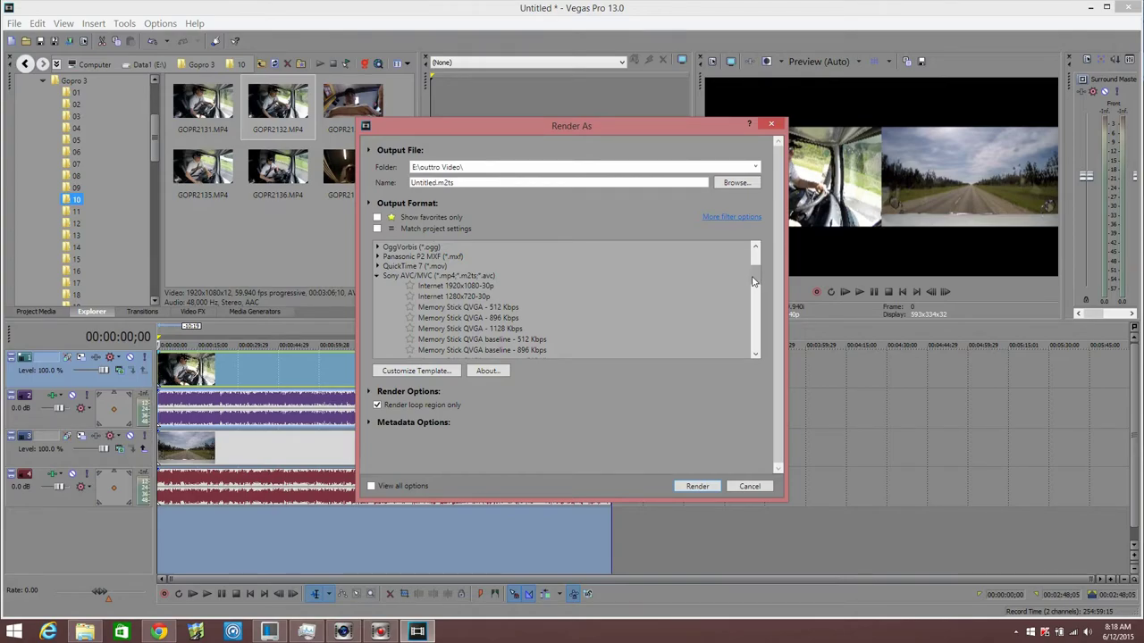
{"action": "left_click_drag", "start_coordinate": [752, 281], "coordinate": [753, 332]}
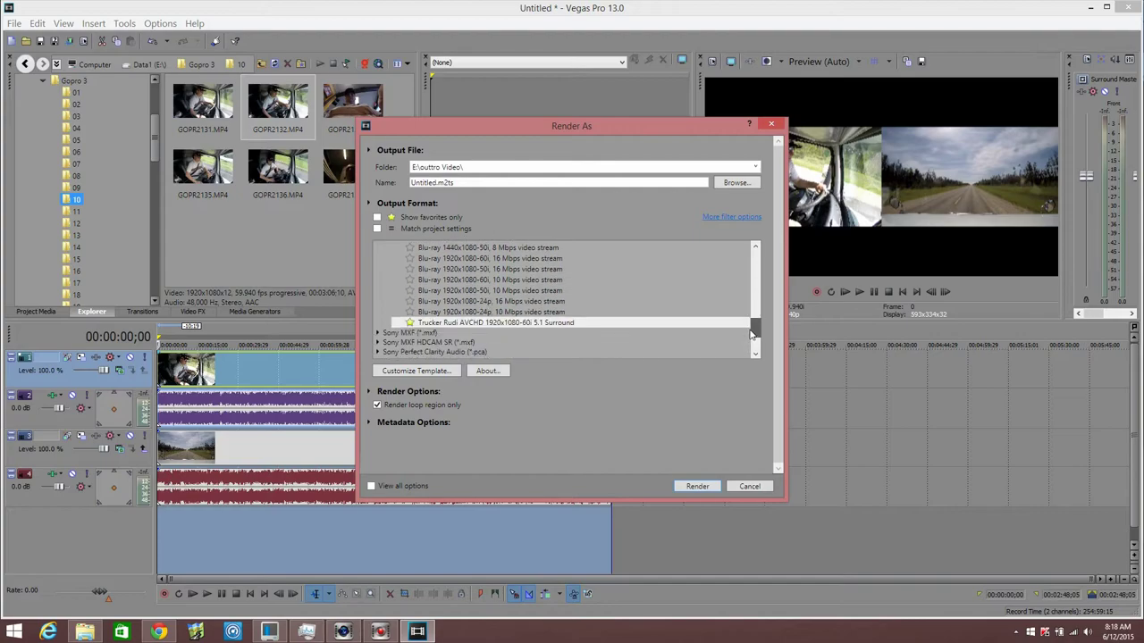
{"action": "left_click", "coordinate": [461, 325]}
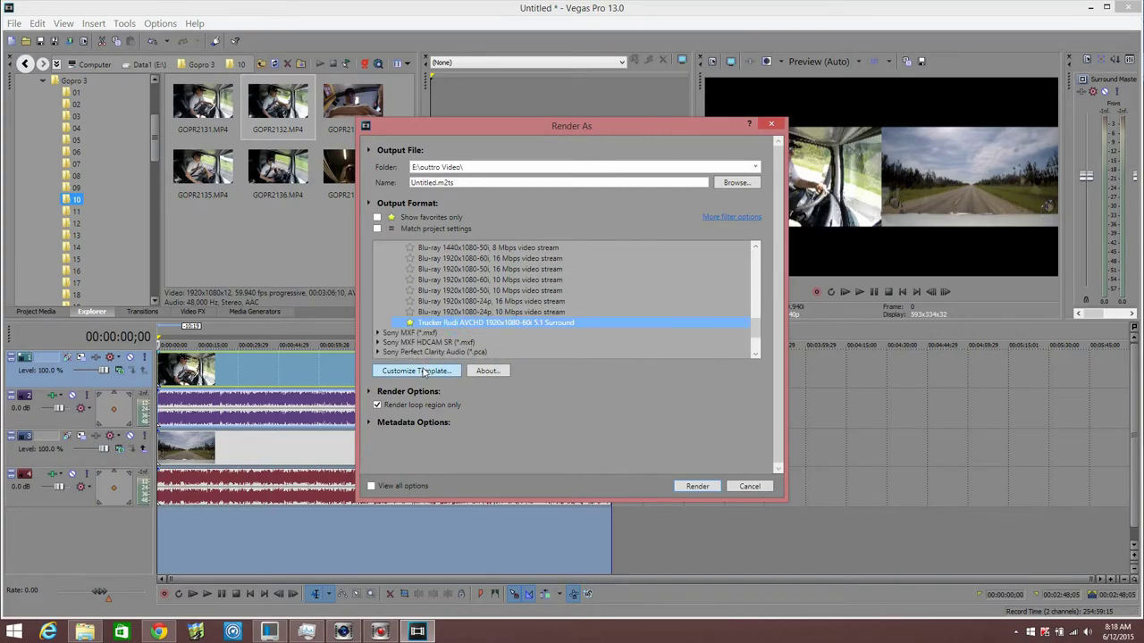
{"action": "left_click", "coordinate": [376, 218]}
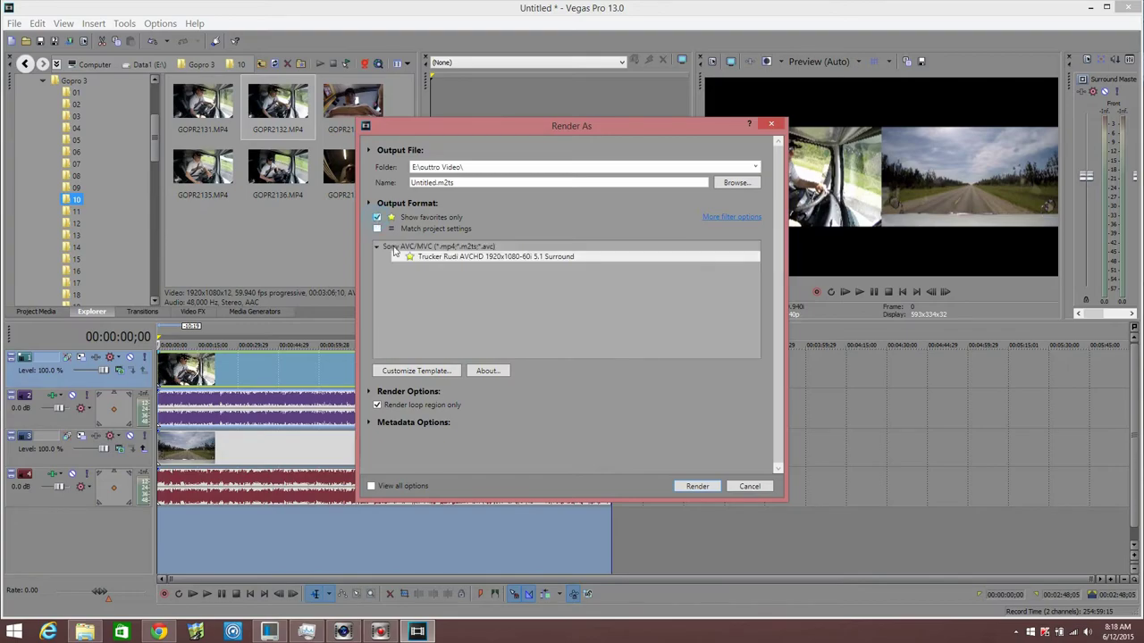
{"action": "left_click", "coordinate": [477, 257]}
{"action": "left_click", "coordinate": [427, 370]}
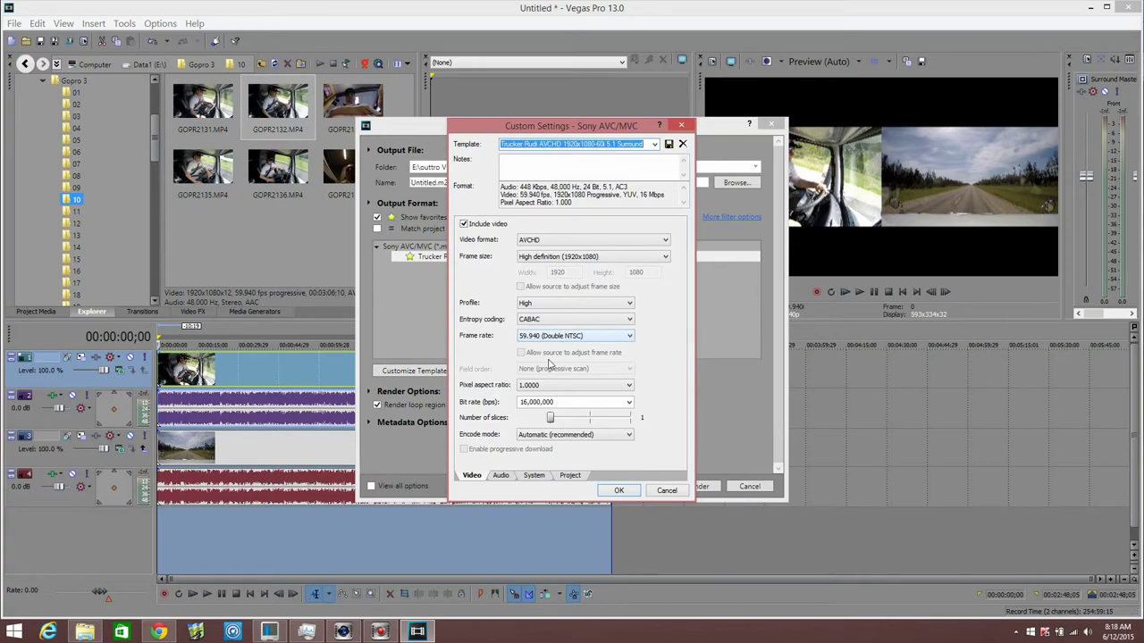
- Keep Automatic encode mode and review the audio and system settings, checking GPU availability
{"action": "left_click", "coordinate": [629, 435]}
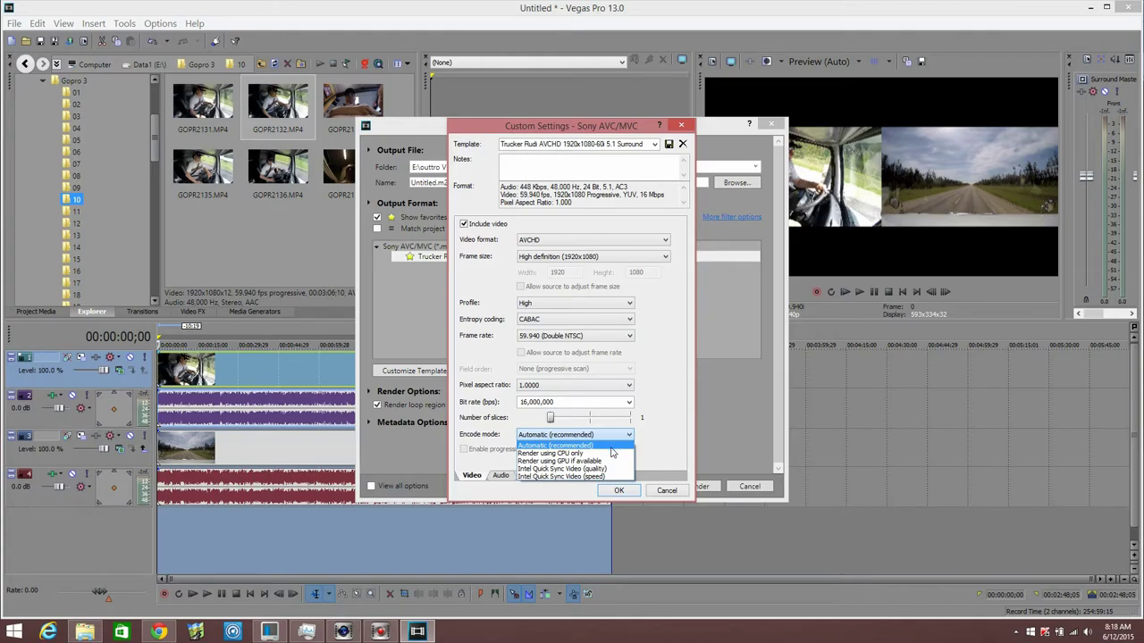
{"action": "left_click", "coordinate": [656, 451]}
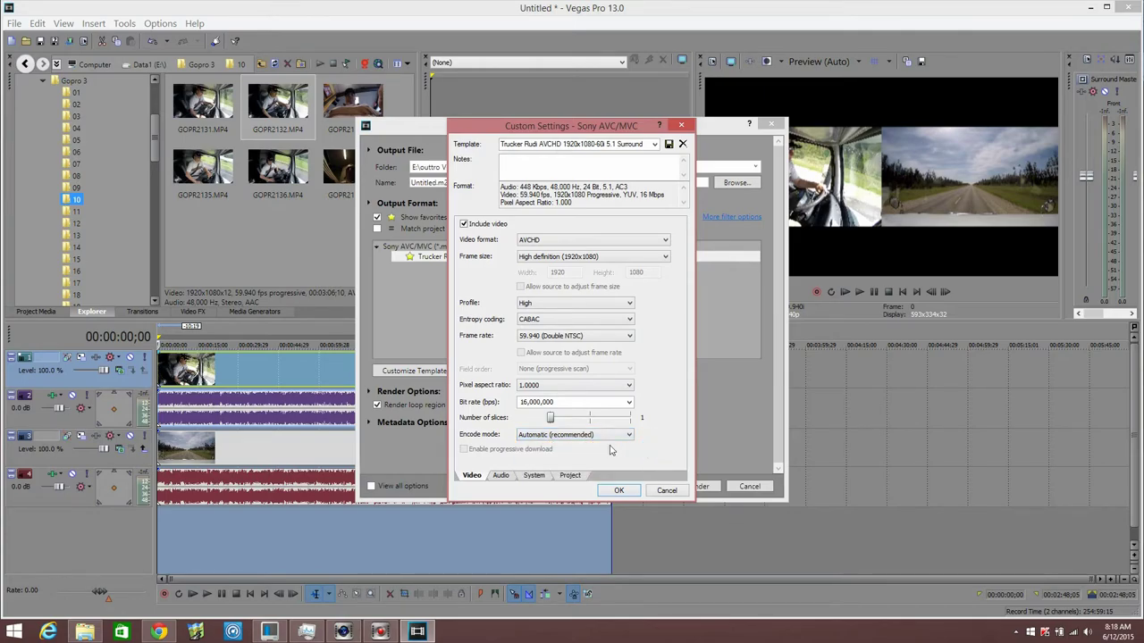
{"action": "left_click", "coordinate": [502, 476]}
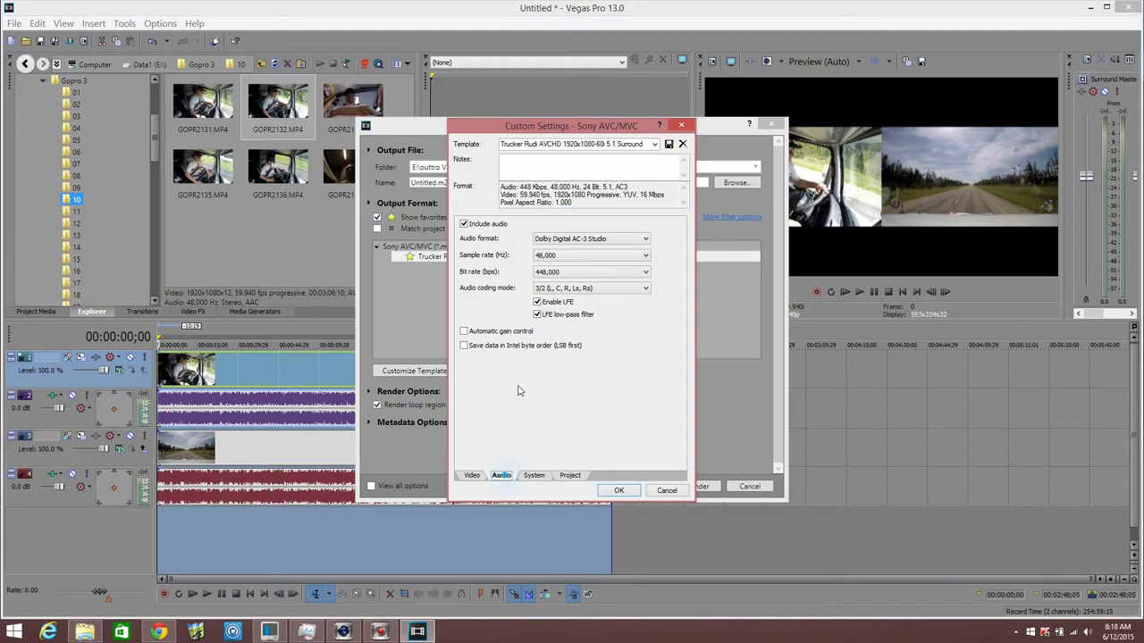
{"action": "left_click", "coordinate": [534, 476]}
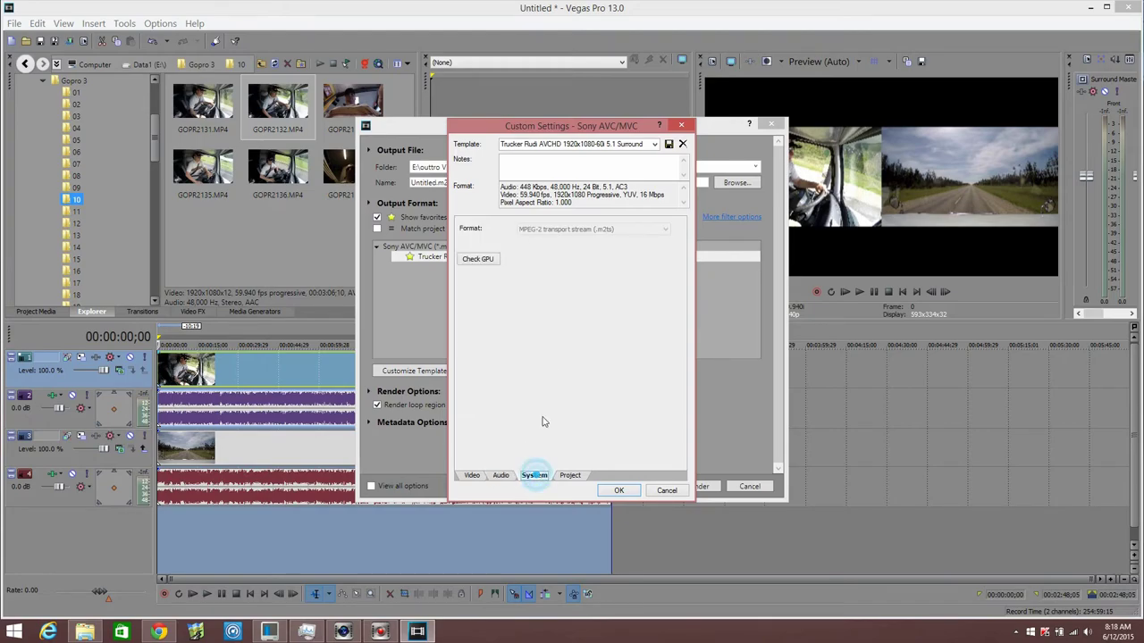
{"action": "left_click", "coordinate": [490, 261]}
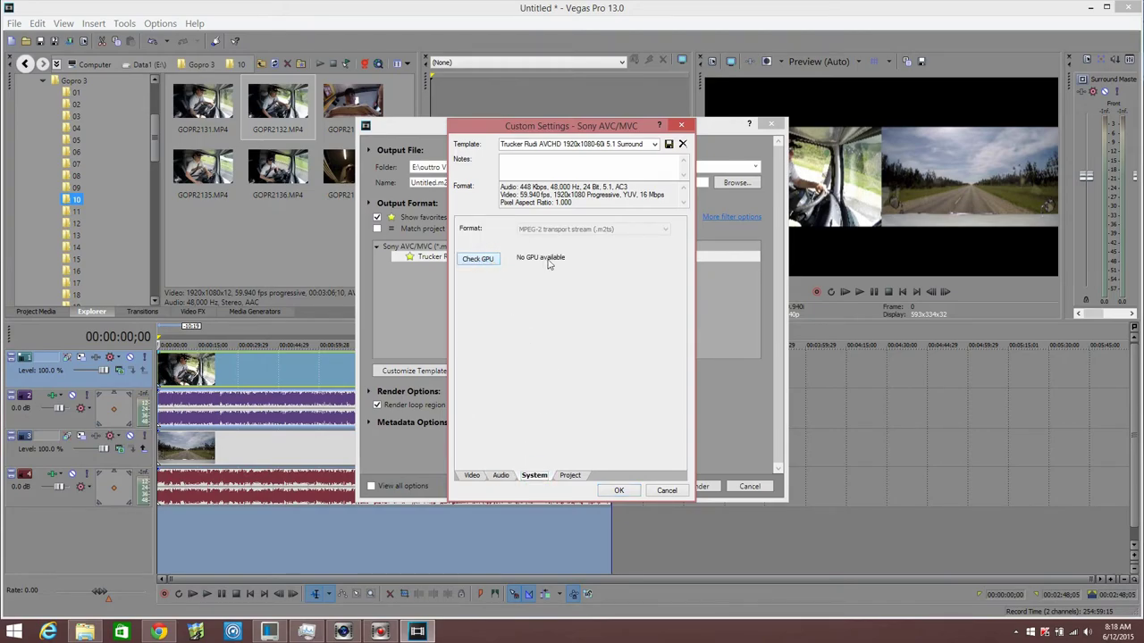
- Leave project video rendering quality at Best and cancel the custom settings
{"action": "left_click", "coordinate": [571, 476]}
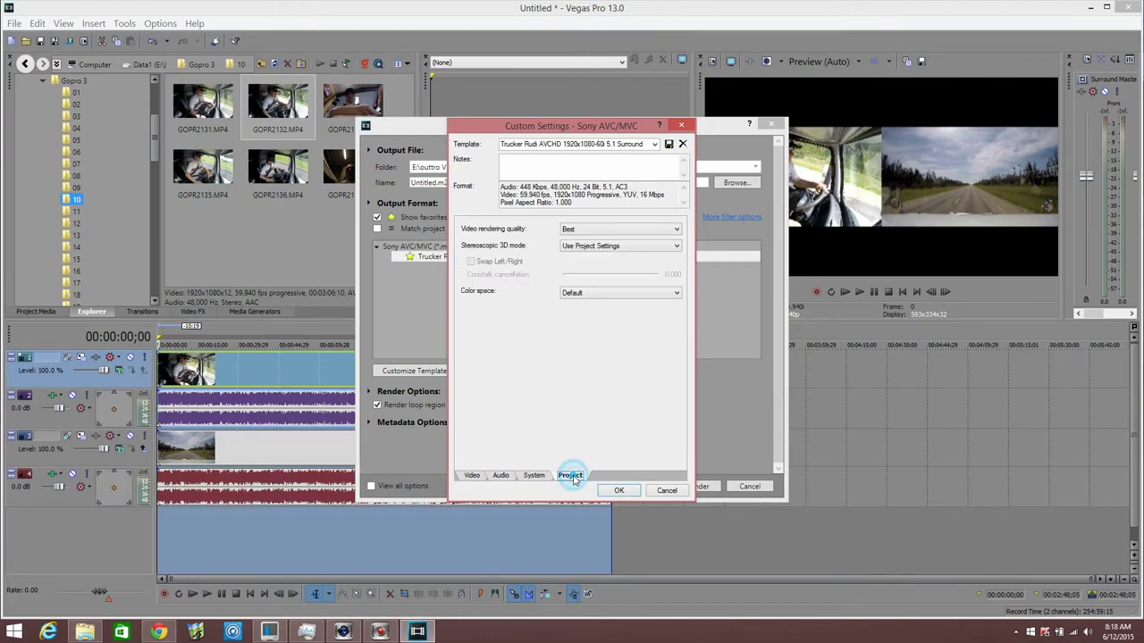
{"action": "left_click", "coordinate": [621, 230]}
{"action": "left_click", "coordinate": [609, 243]}
{"action": "left_click", "coordinate": [620, 232]}
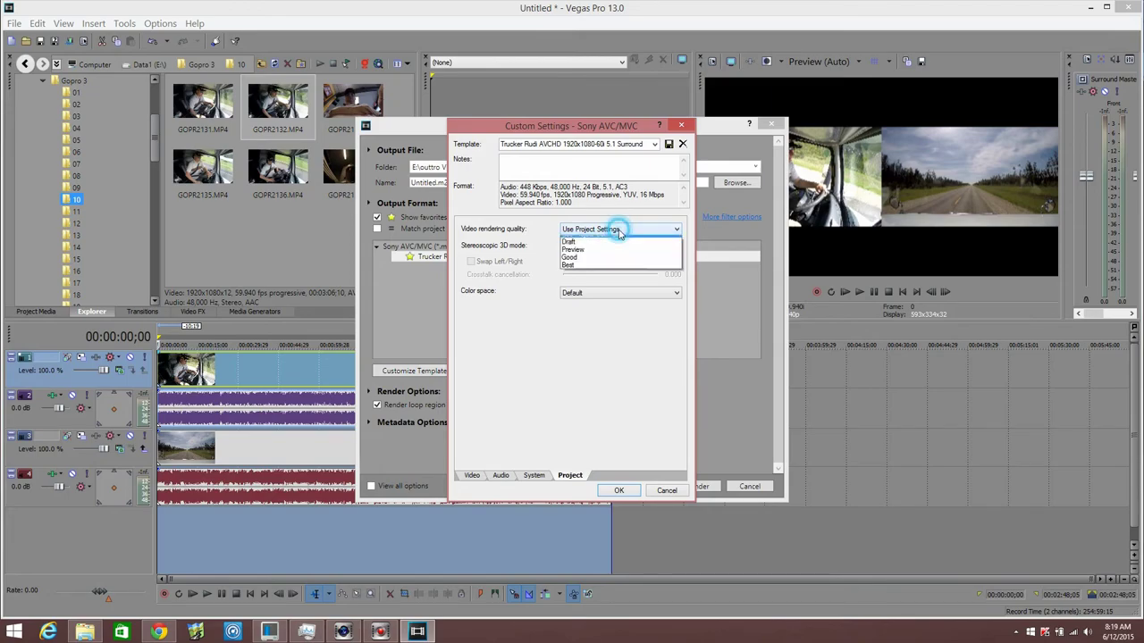
{"action": "left_click", "coordinate": [576, 265]}
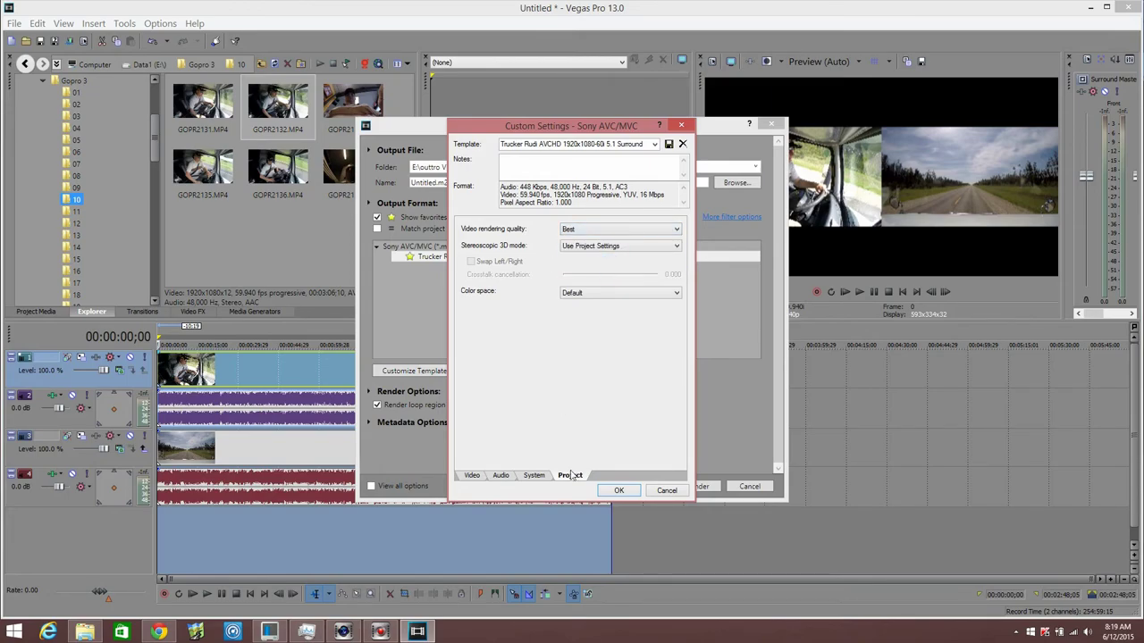
{"action": "left_click", "coordinate": [652, 491]}
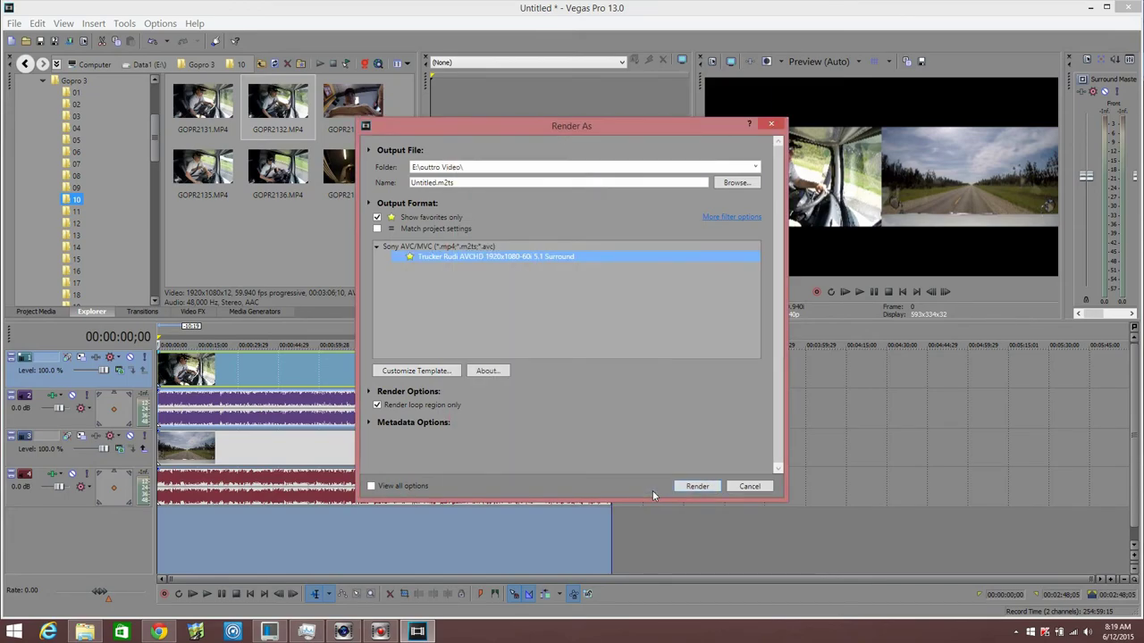